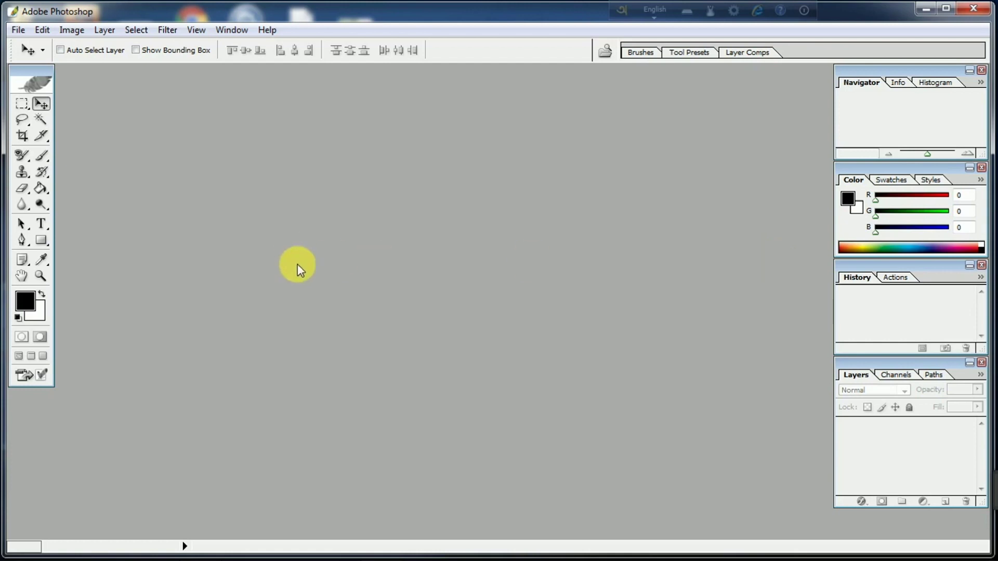
# Create a new blank white 800 x 600 pixel document, Untitled-1.
pyautogui.click(19, 30)
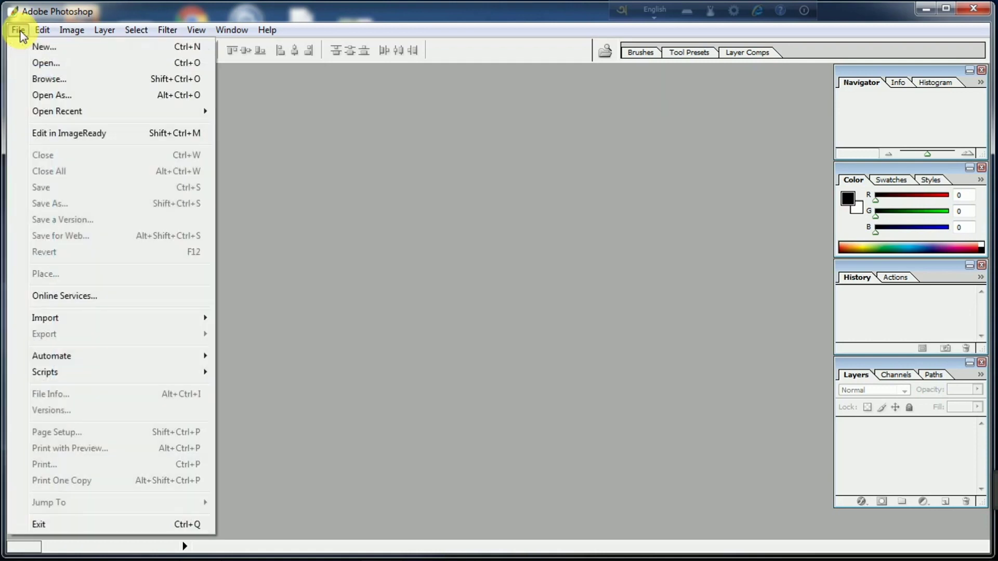
pyautogui.click(41, 47)
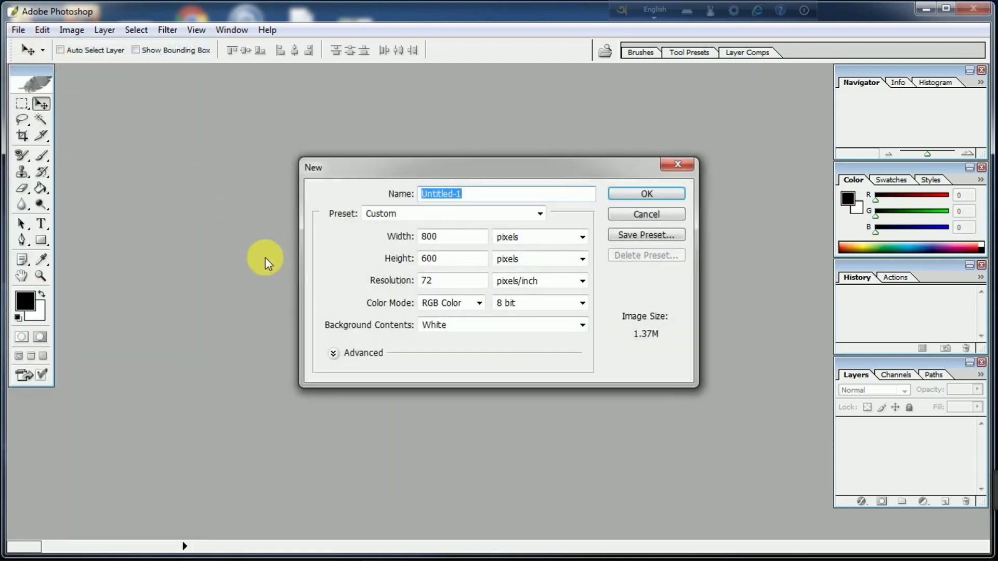
pyautogui.click(400, 214)
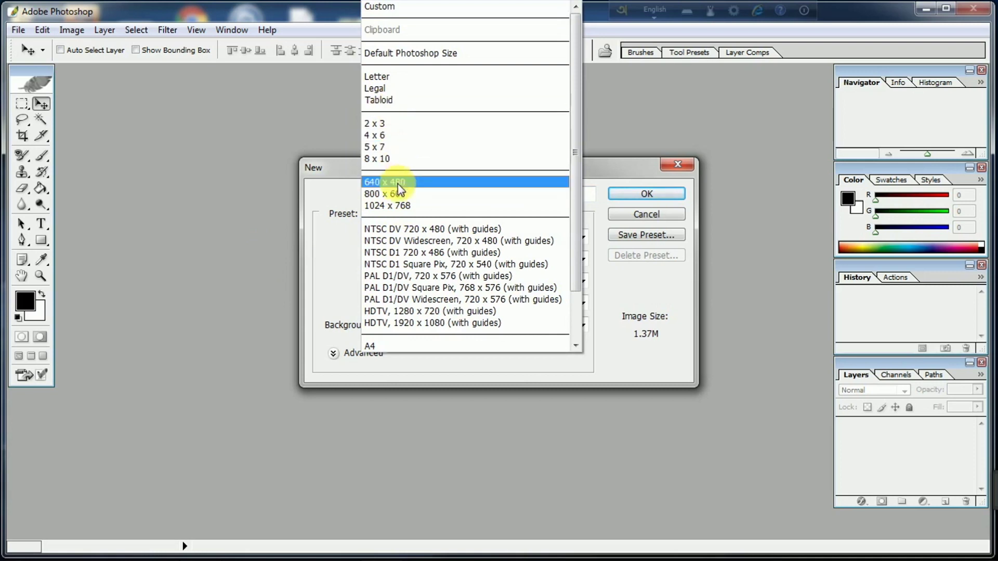
pyautogui.click(397, 195)
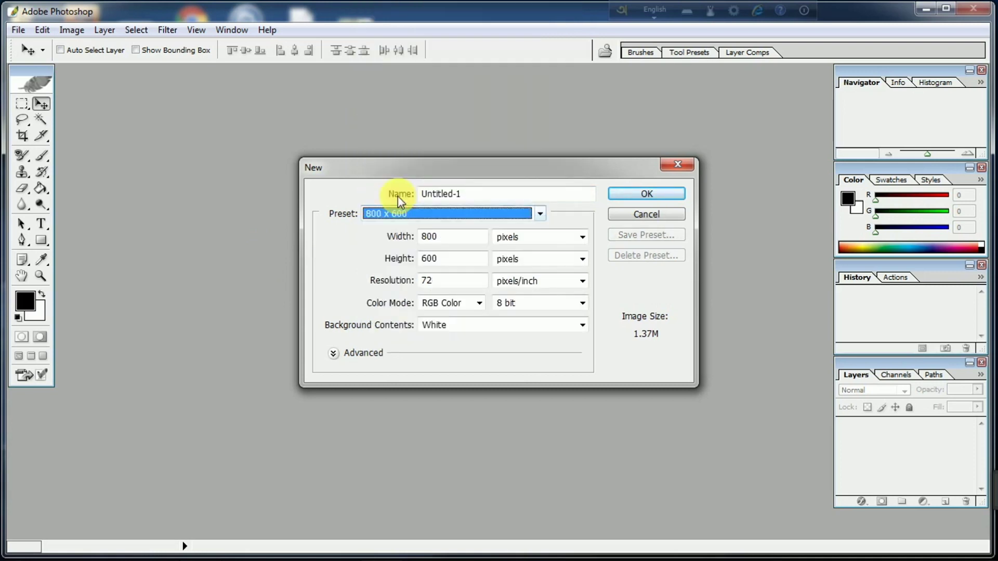
pyautogui.click(641, 195)
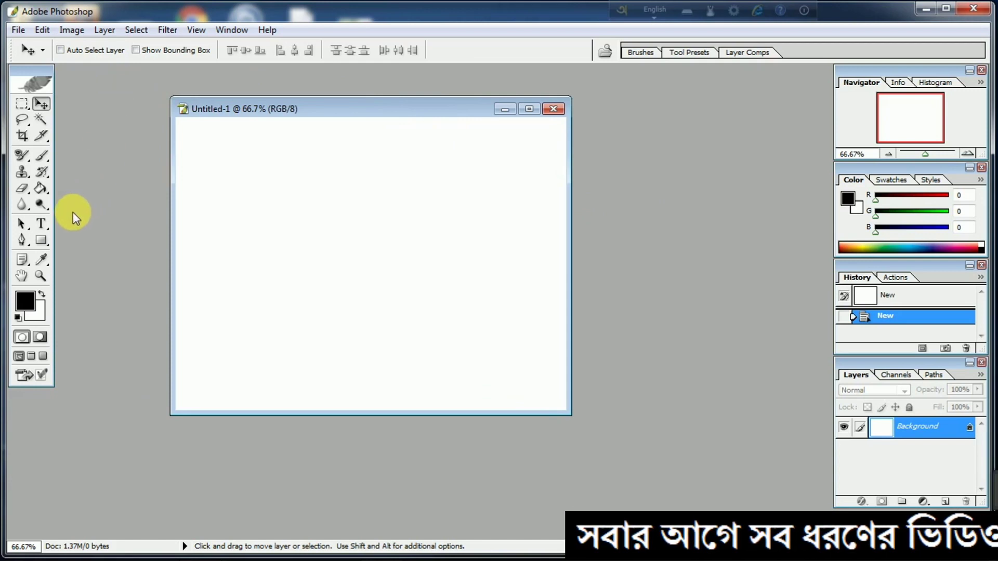
pyautogui.click(42, 224)
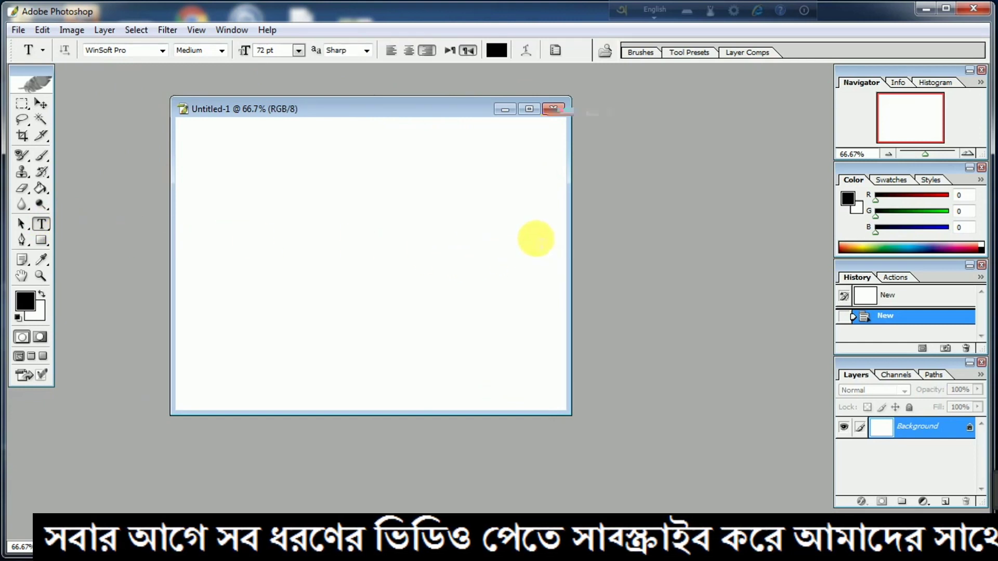
pyautogui.click(533, 227)
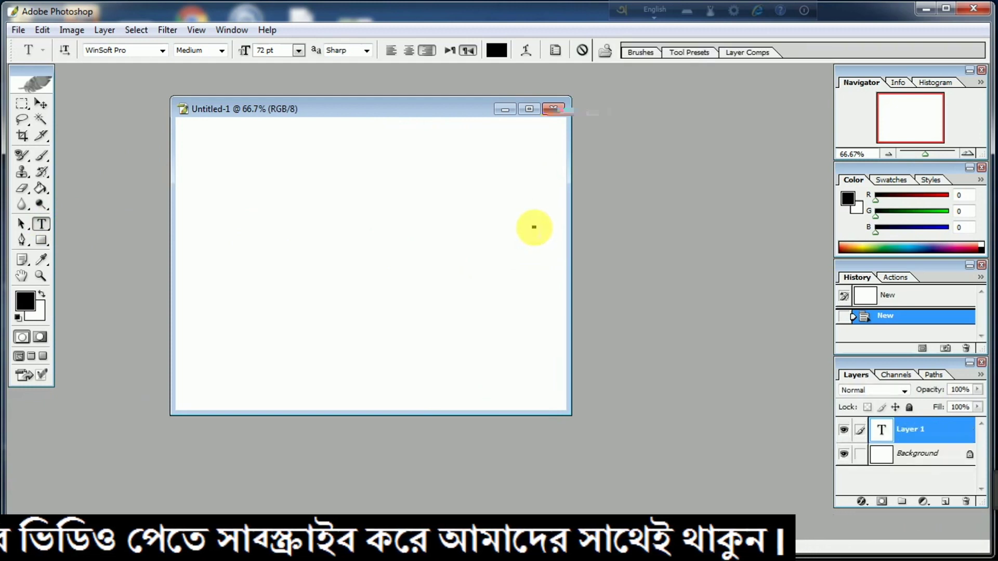
pyautogui.write('S')
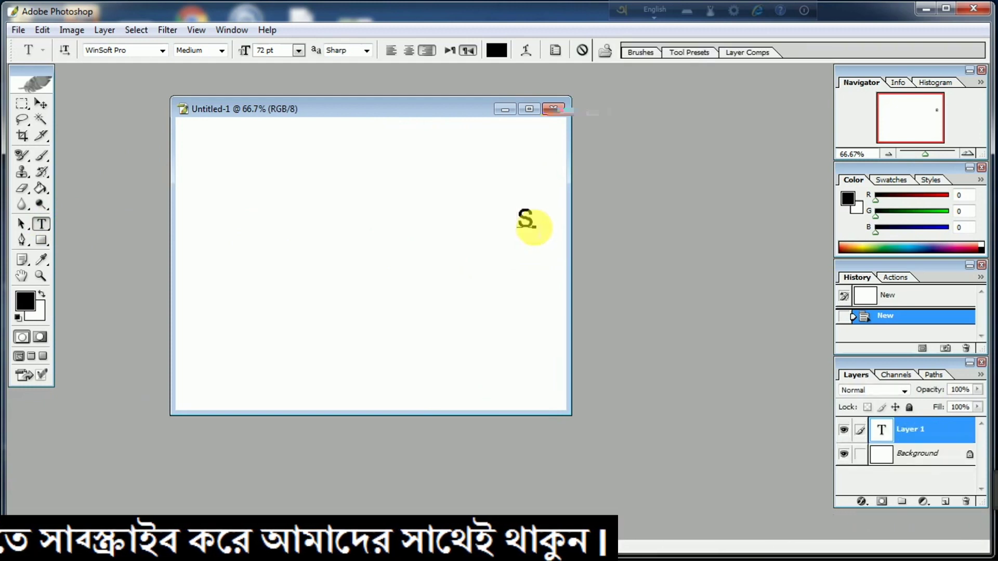
pyautogui.write('ALIM')
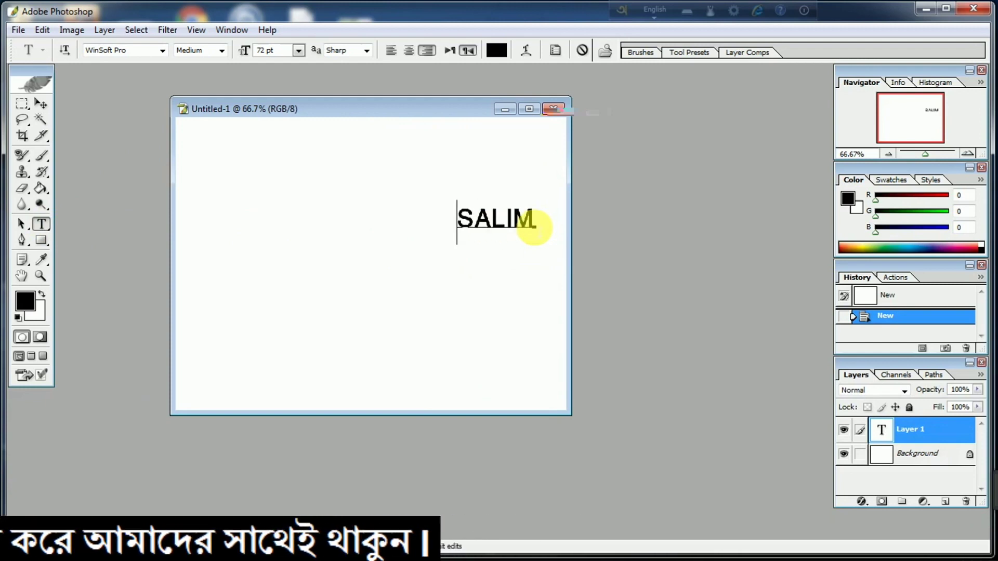
pyautogui.write(' UDDIN')
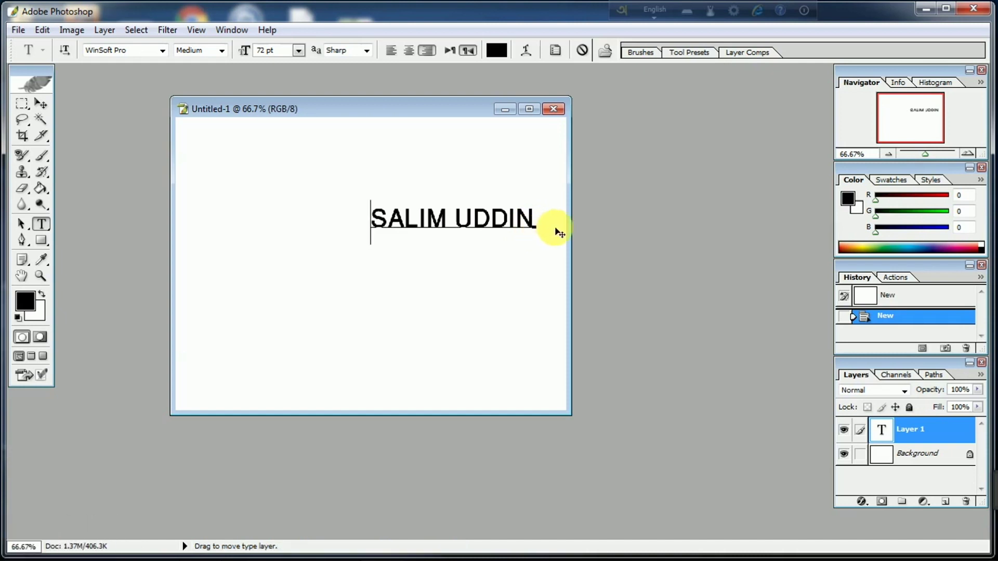
pyautogui.moveTo(535, 218); pyautogui.dragTo(379, 229)
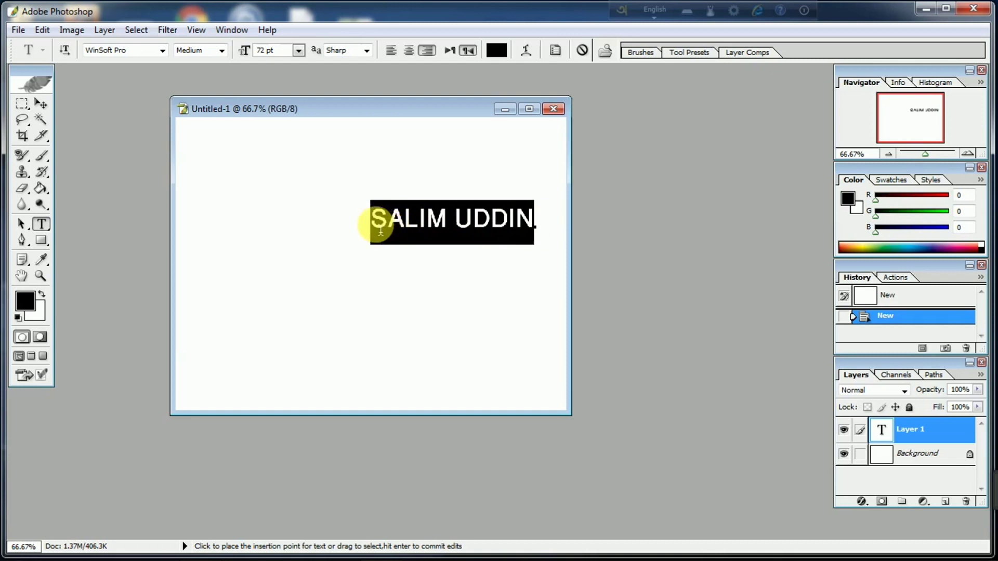
pyautogui.click(300, 51)
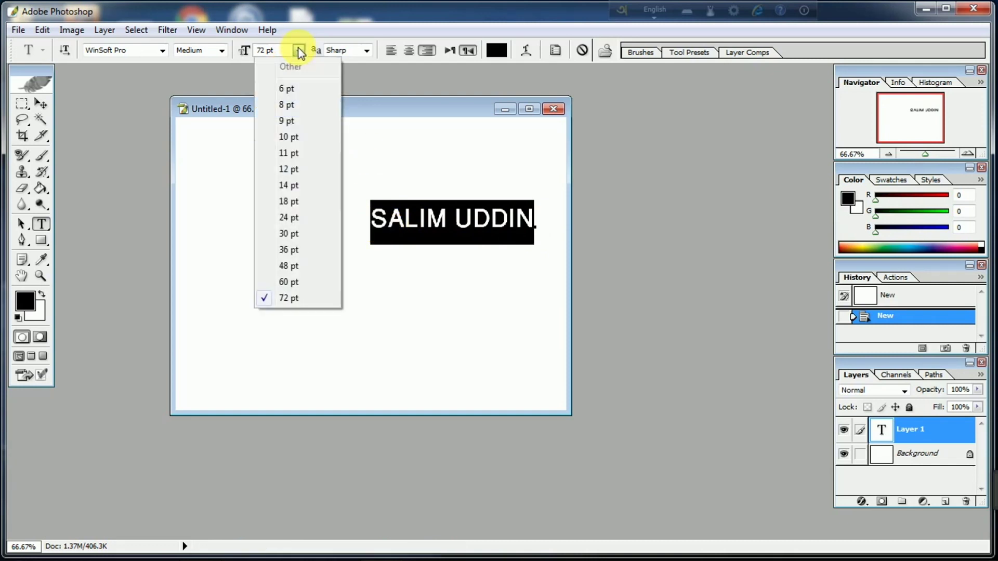
pyautogui.click(228, 237)
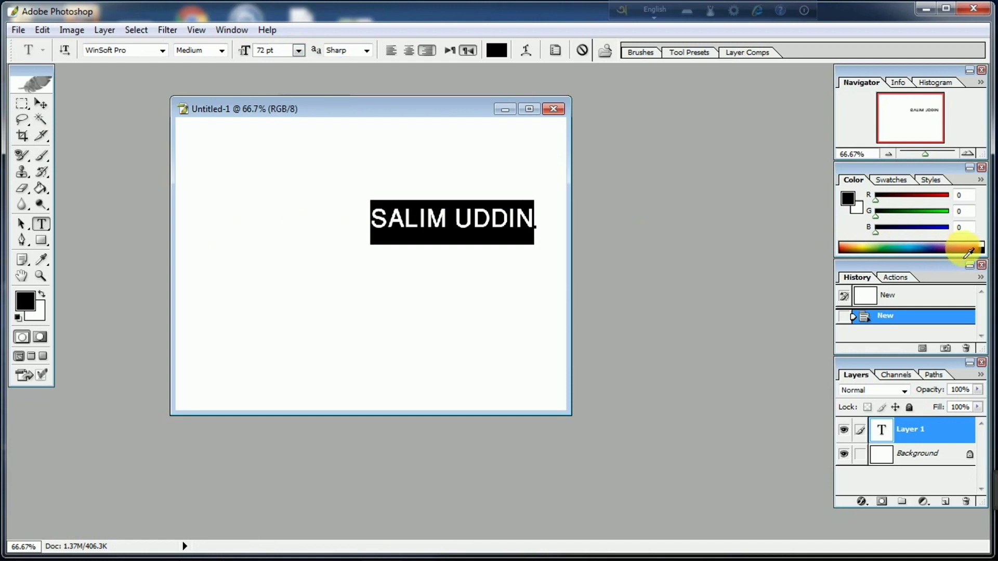
pyautogui.click(968, 253)
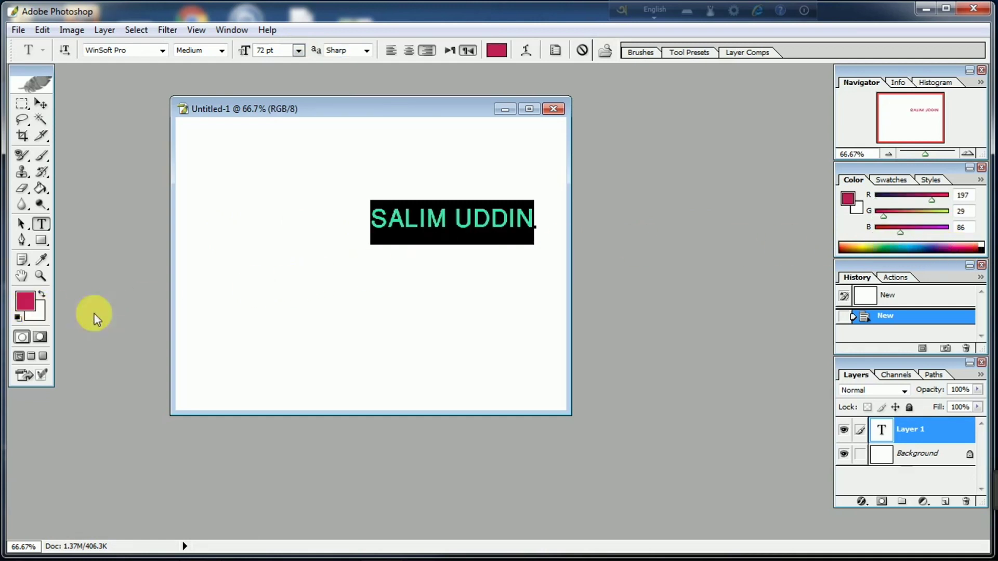
pyautogui.click(914, 251)
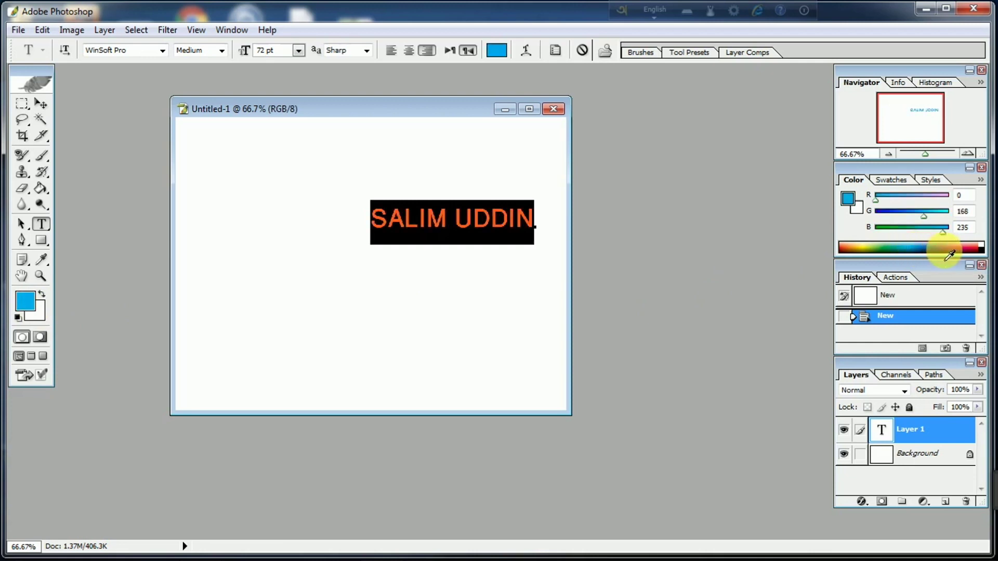
pyautogui.click(960, 250)
pyautogui.click(934, 253)
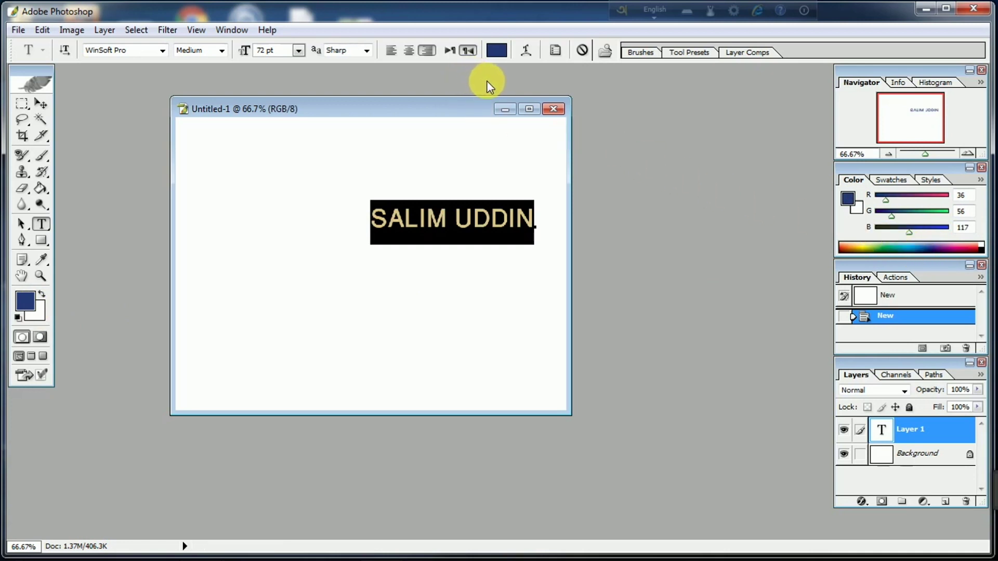
# Warp the text with the Arc style, then move it left and down.
pyautogui.click(526, 51)
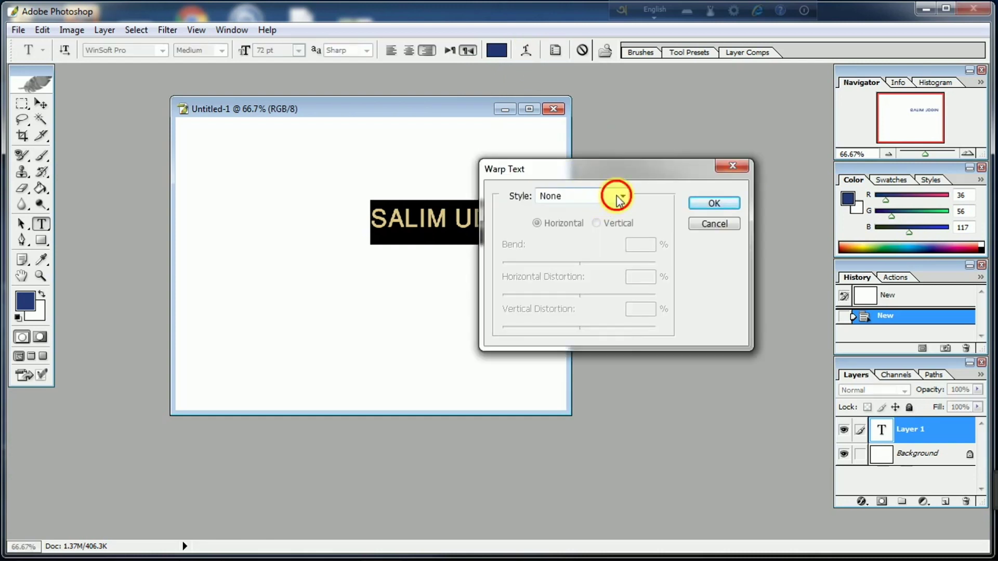
pyautogui.click(616, 197)
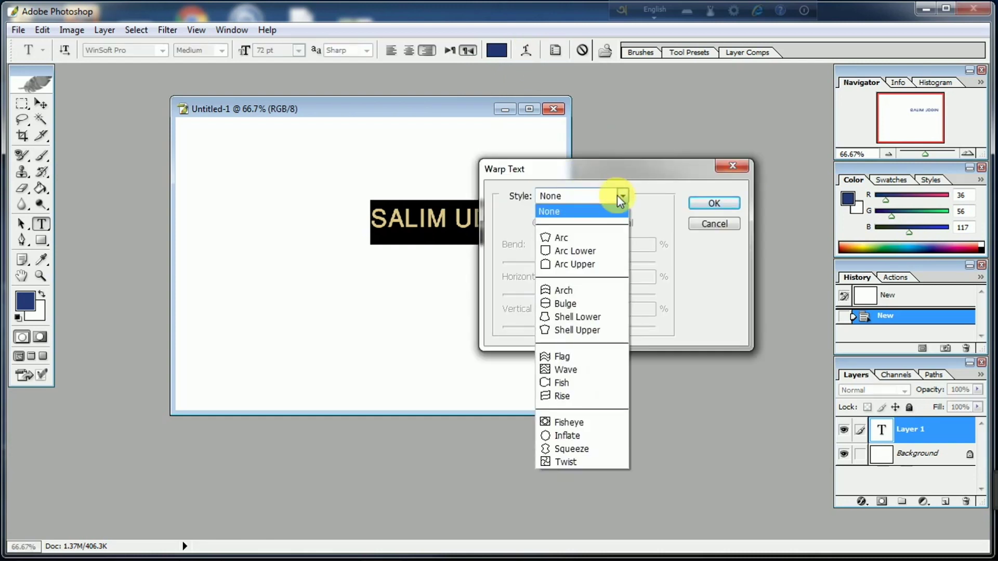
pyautogui.click(584, 240)
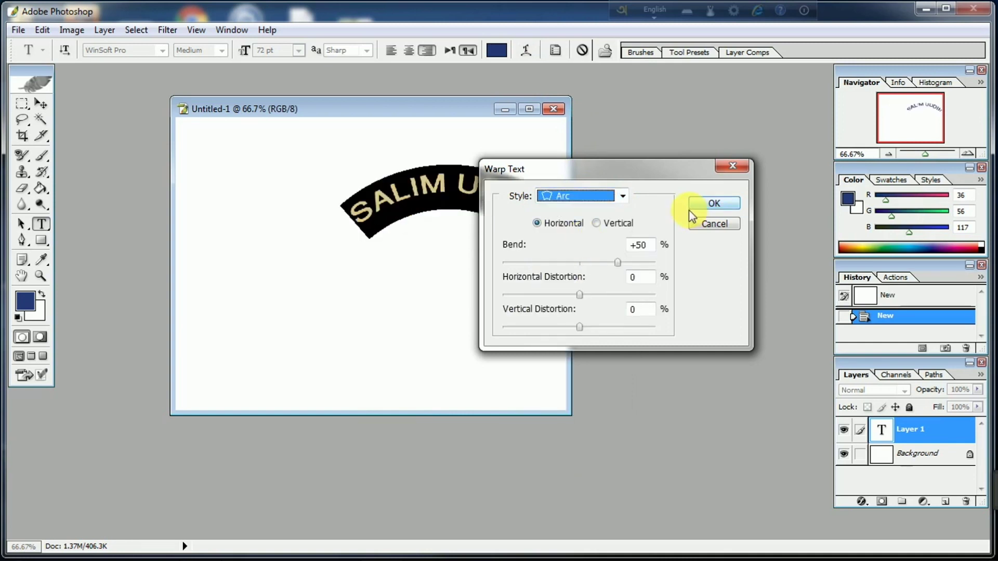
pyautogui.click(707, 203)
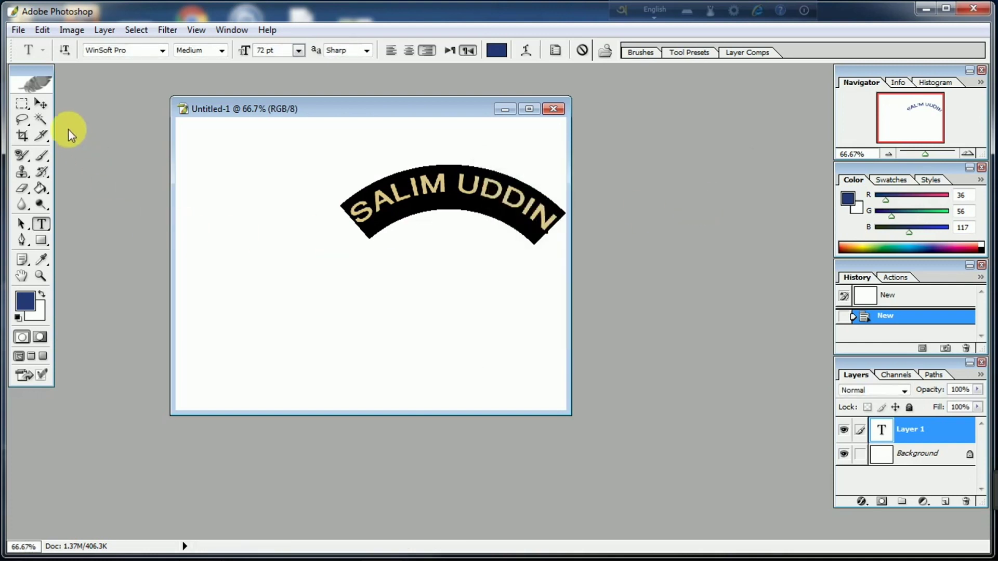
pyautogui.click(41, 104)
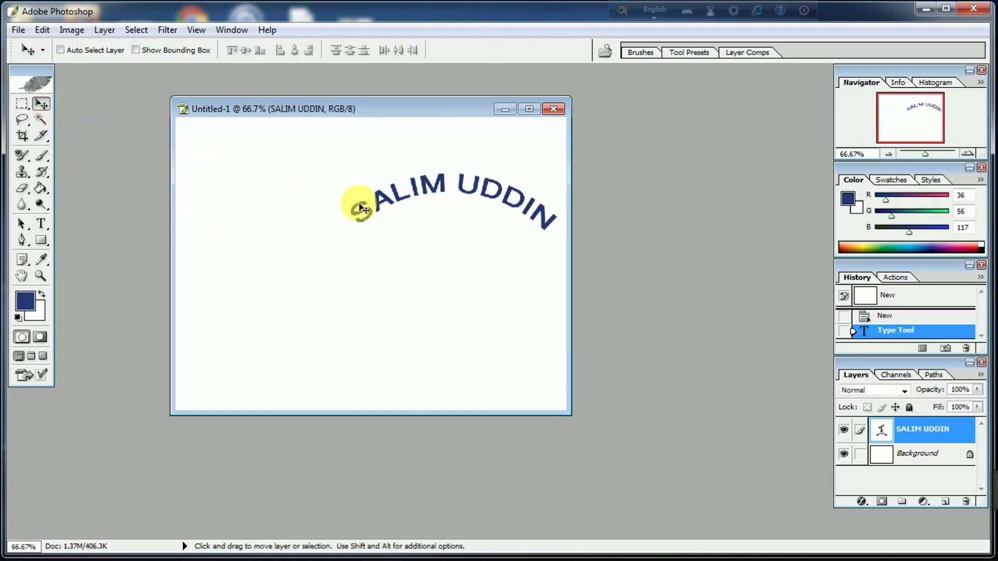
pyautogui.moveTo(362, 208); pyautogui.dragTo(333, 216)
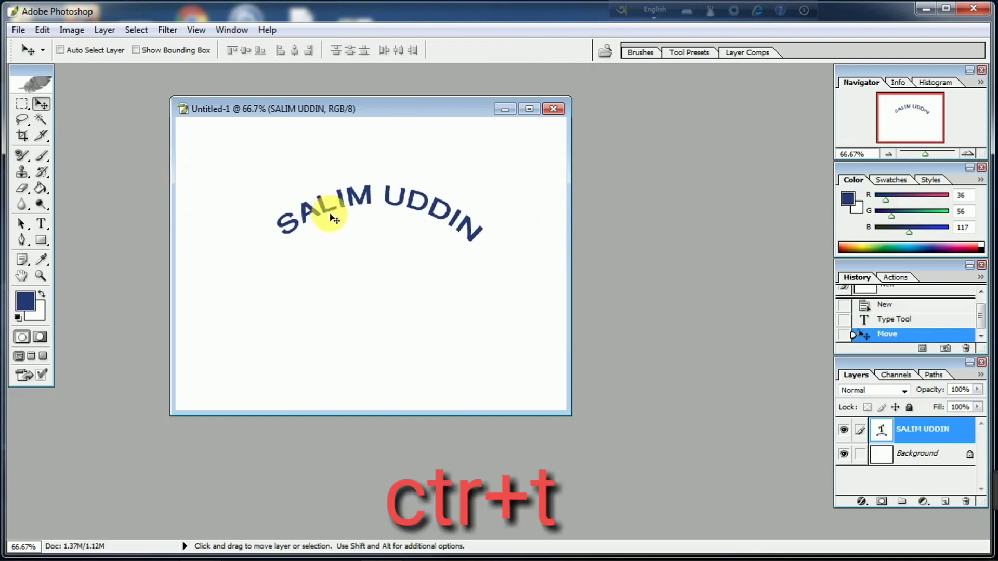
# Free-transform the arched text to make it larger and taller, and apply the change.
pyautogui.hotkey('ctrl', 't')
pyautogui.moveTo(276, 246)
pyautogui.mouseDown()
pyautogui.moveTo(250, 277)
pyautogui.moveTo(234, 279)
pyautogui.mouseUp()
pyautogui.moveTo(323, 256); pyautogui.dragTo(330, 241)
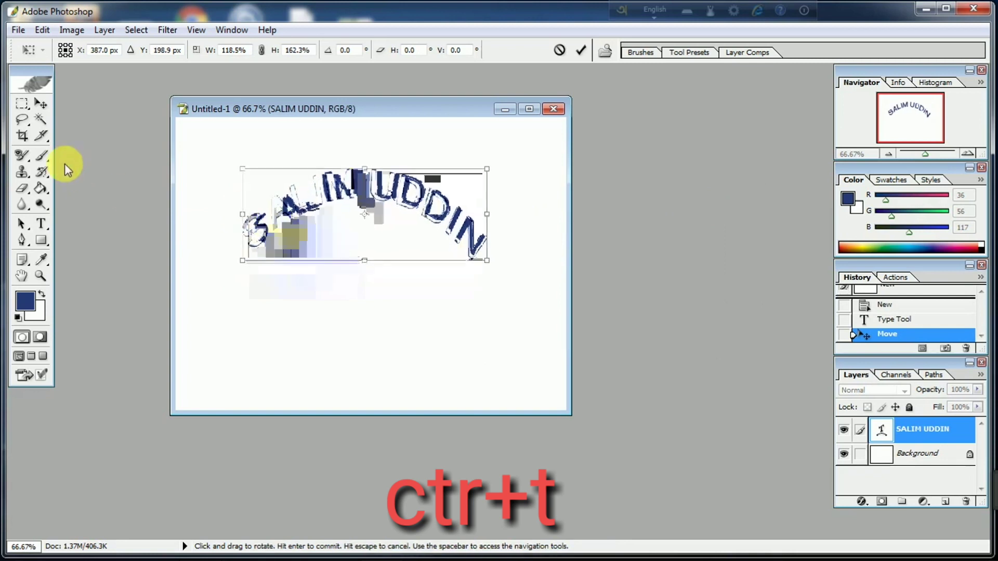
pyautogui.click(40, 106)
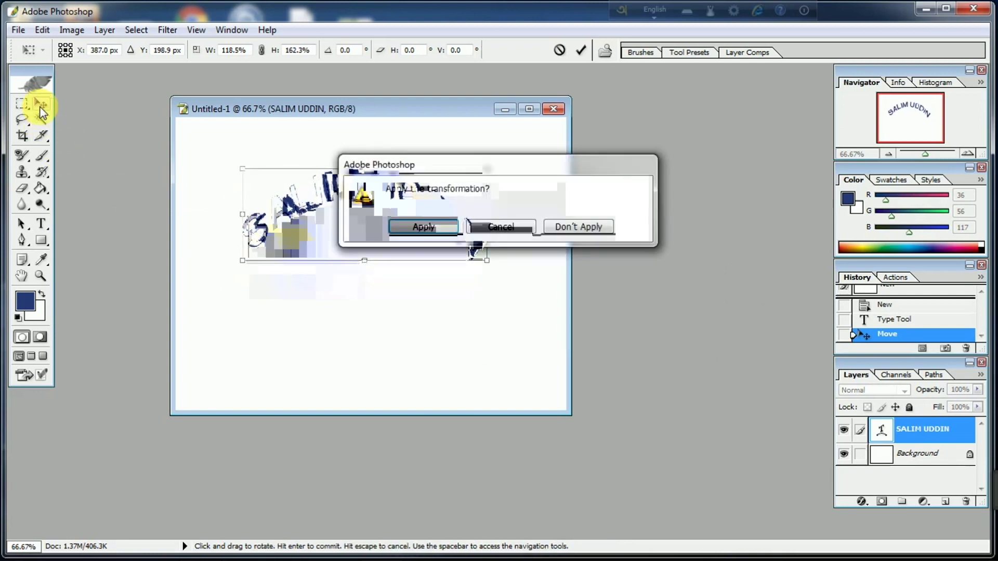
pyautogui.click(430, 228)
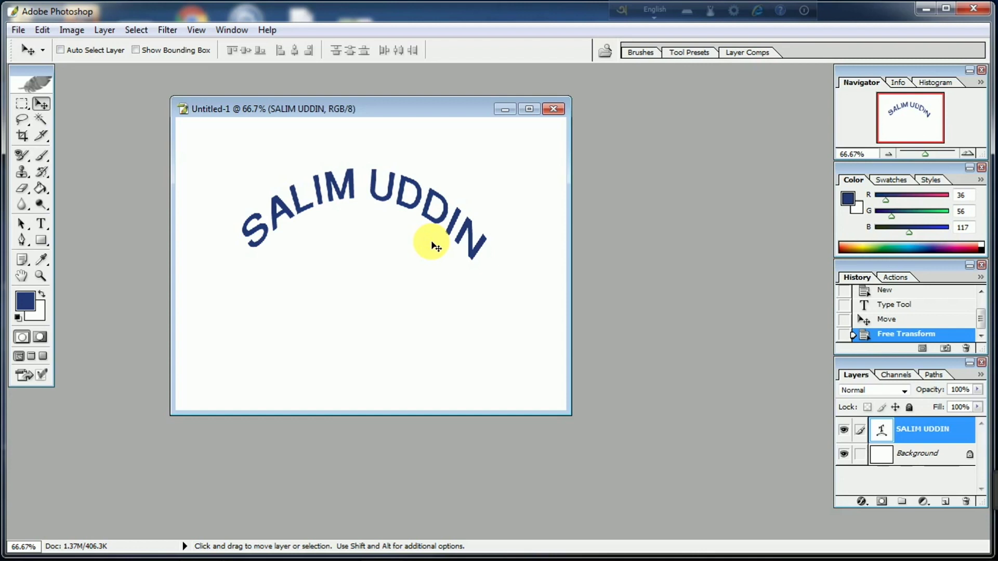
# Try the Rise warp style, adjusting its bend and horizontal and vertical distortion.
pyautogui.click(44, 227)
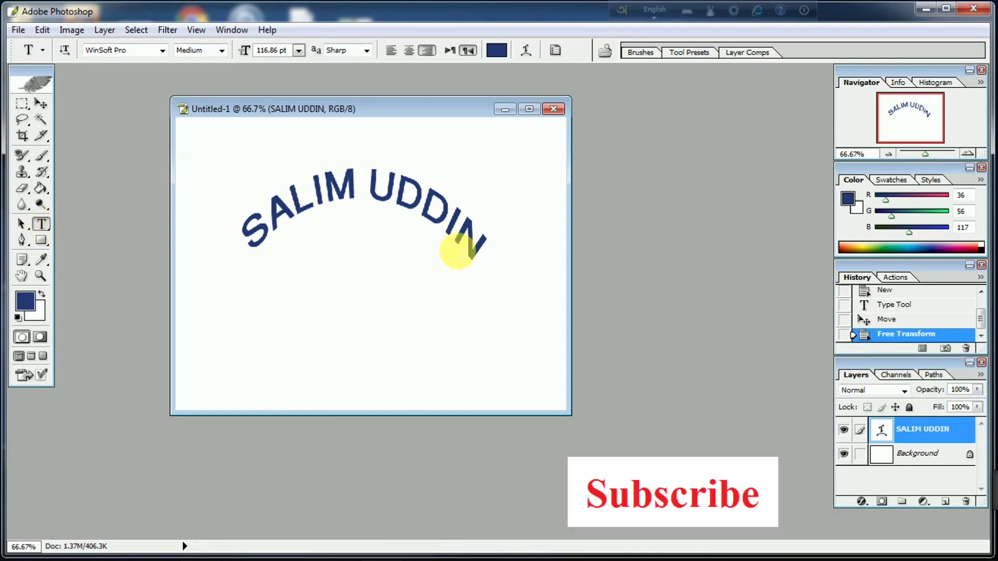
pyautogui.click(526, 51)
pyautogui.click(629, 197)
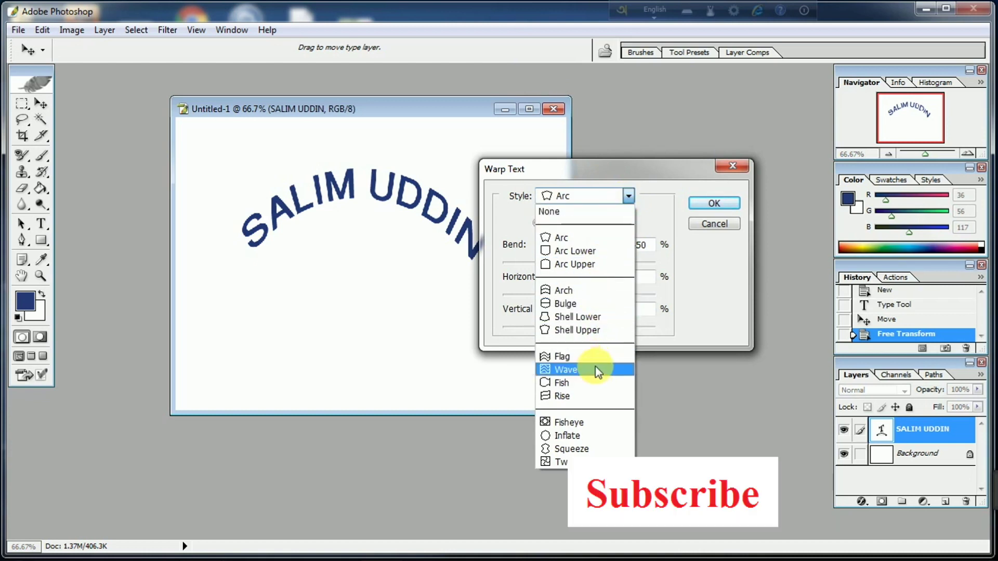
pyautogui.click(597, 396)
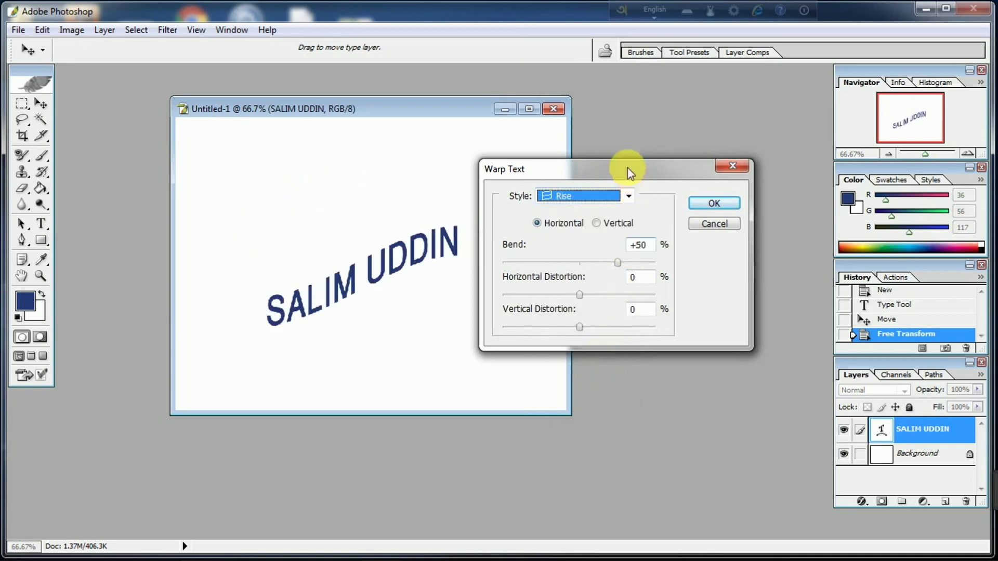
pyautogui.moveTo(630, 173); pyautogui.dragTo(722, 136)
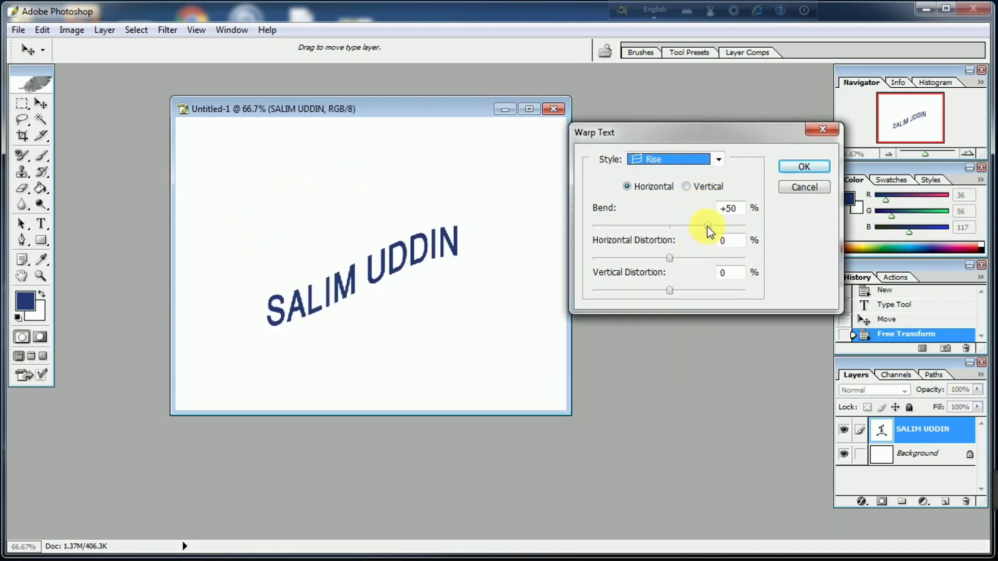
pyautogui.moveTo(708, 229)
pyautogui.mouseDown()
pyautogui.moveTo(726, 228)
pyautogui.moveTo(667, 230)
pyautogui.mouseUp()
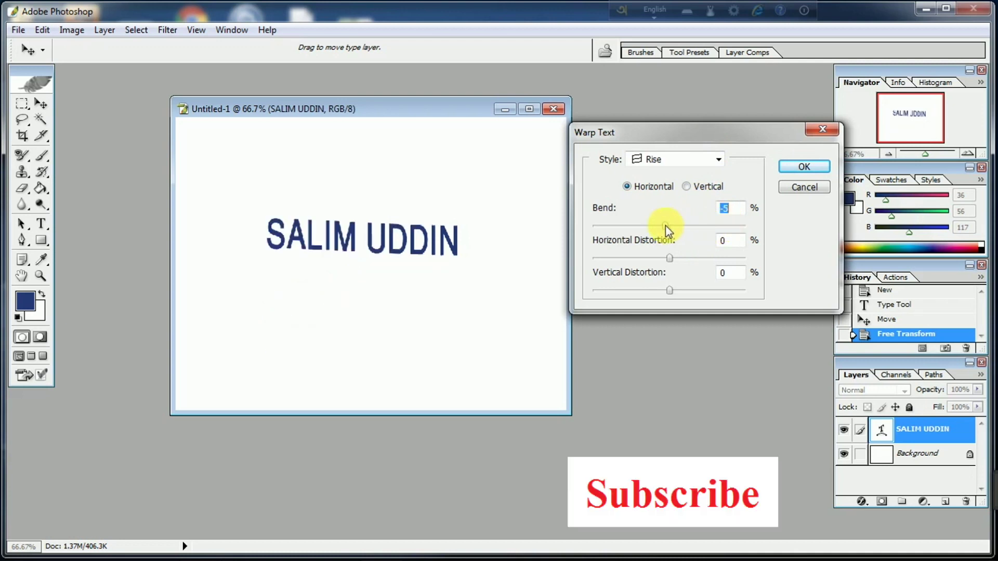
pyautogui.click(713, 226)
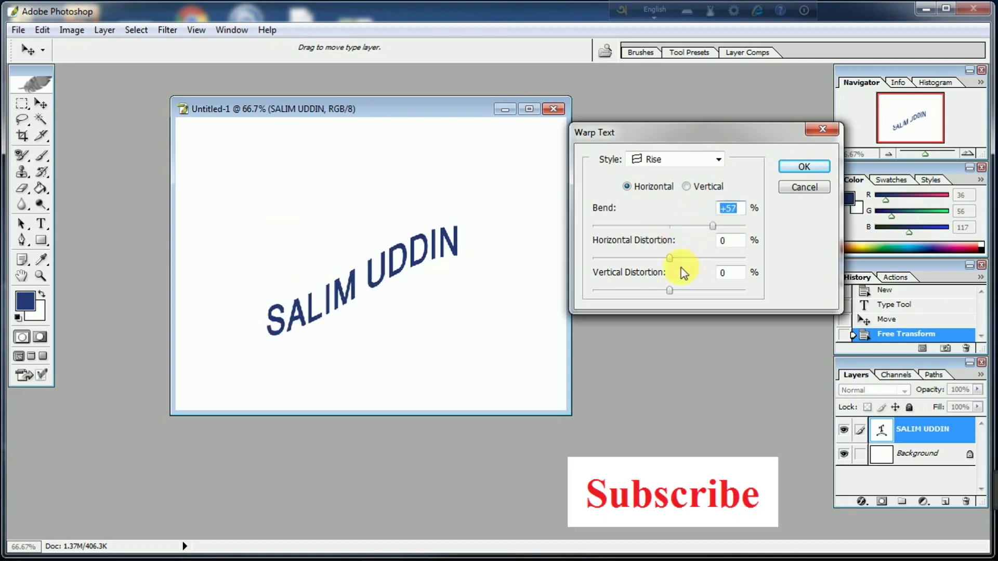
pyautogui.moveTo(668, 259); pyautogui.dragTo(693, 258)
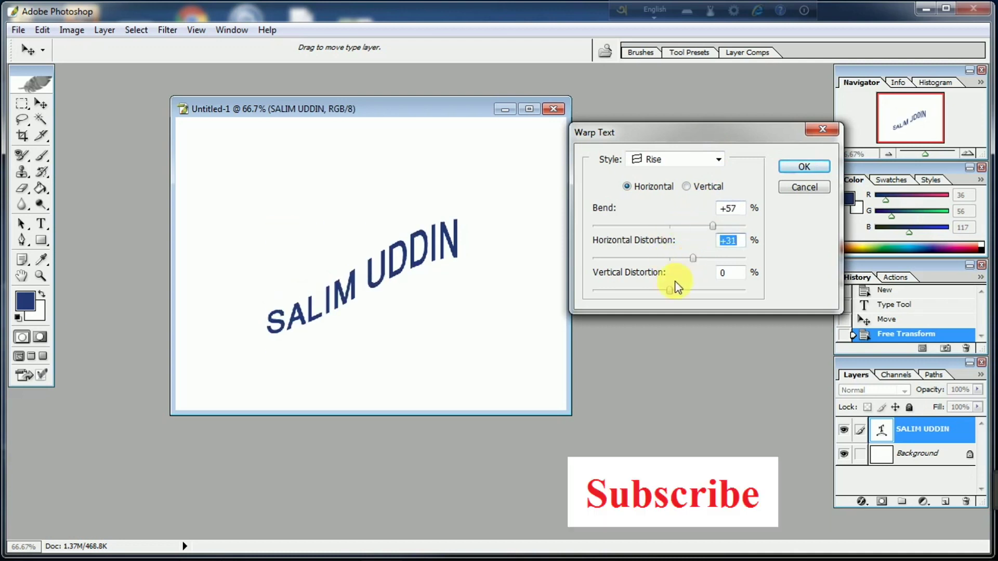
pyautogui.moveTo(669, 290); pyautogui.dragTo(708, 290)
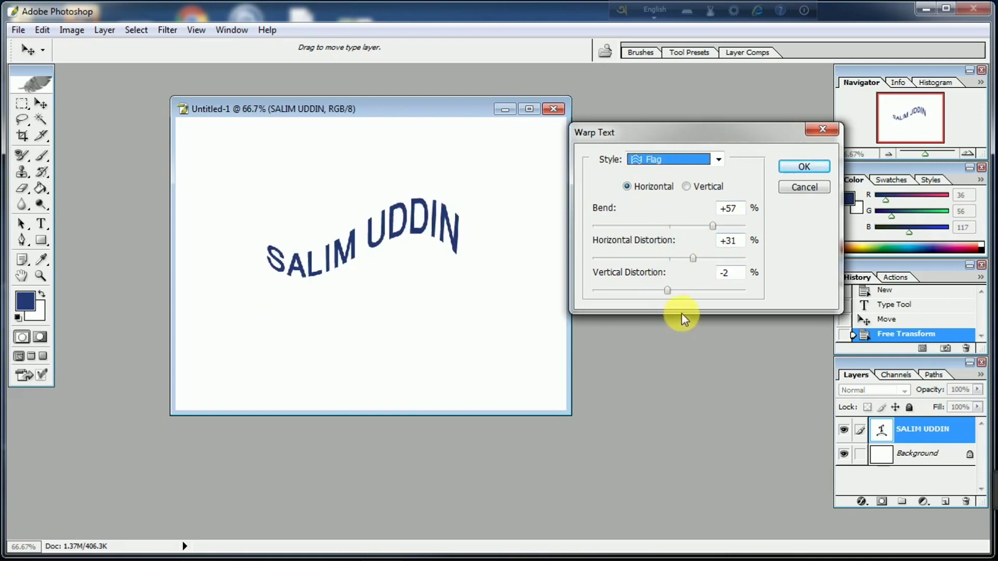
# Preview the Fisheye warp, then settle on the Arc warp and apply it.
pyautogui.click(718, 160)
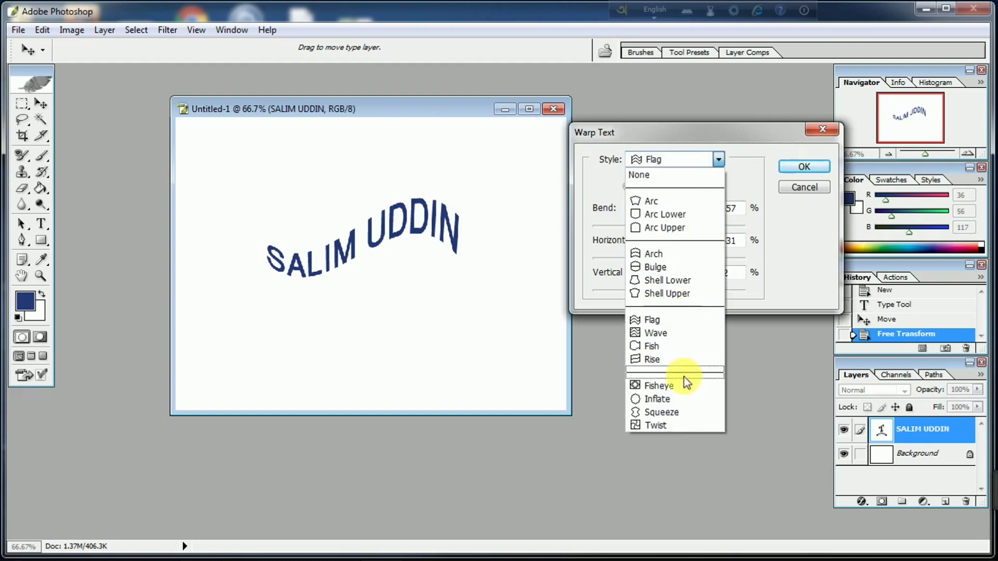
pyautogui.click(684, 387)
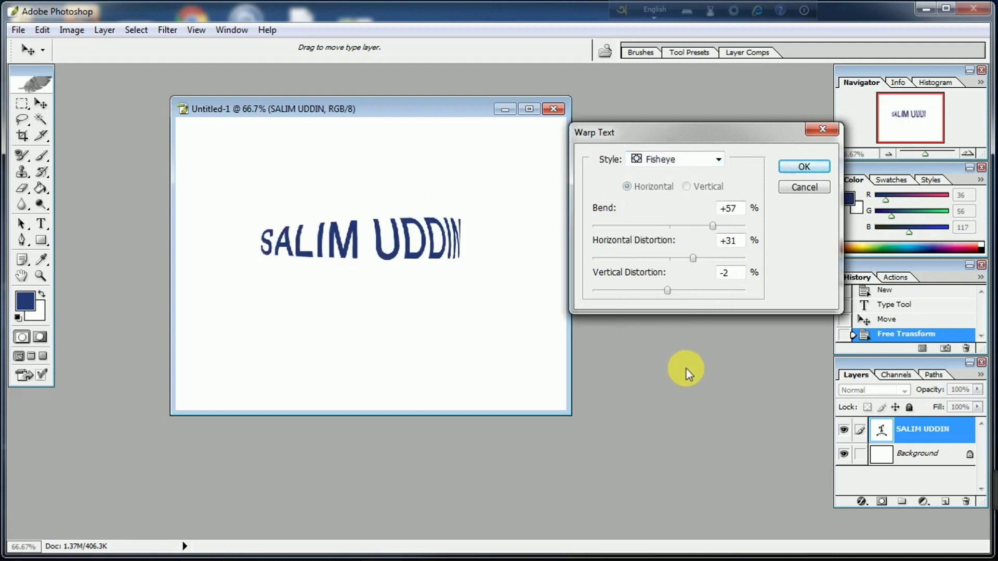
pyautogui.click(719, 161)
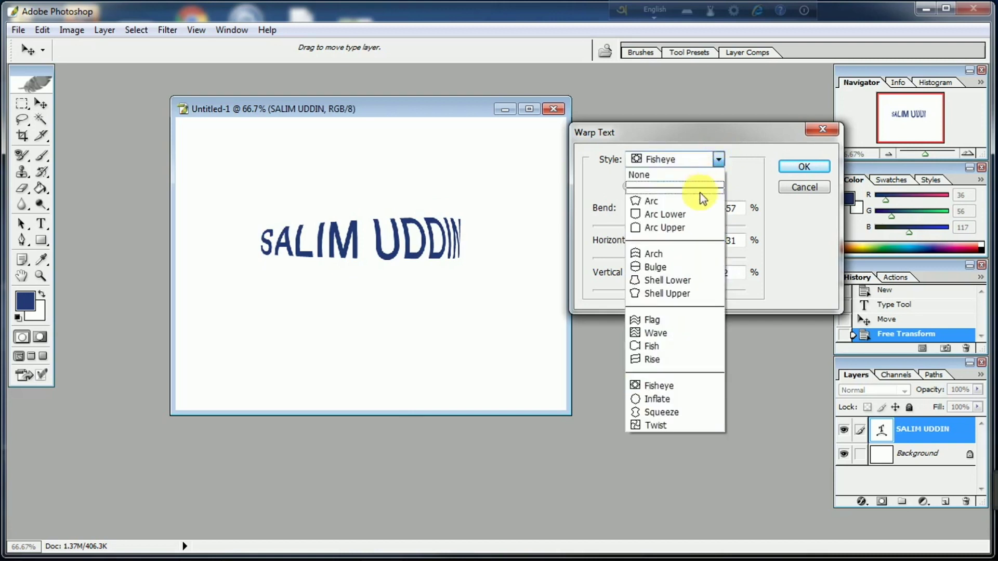
pyautogui.press('Return')
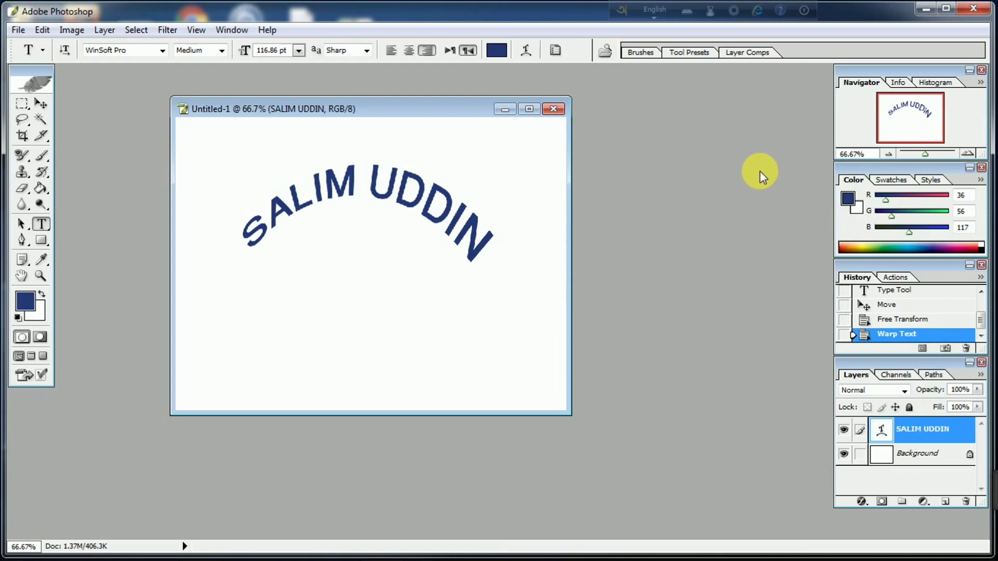
# Add a Bevel and Emboss effect in Emboss style with 32 px size and slight softening.
pyautogui.click(861, 501)
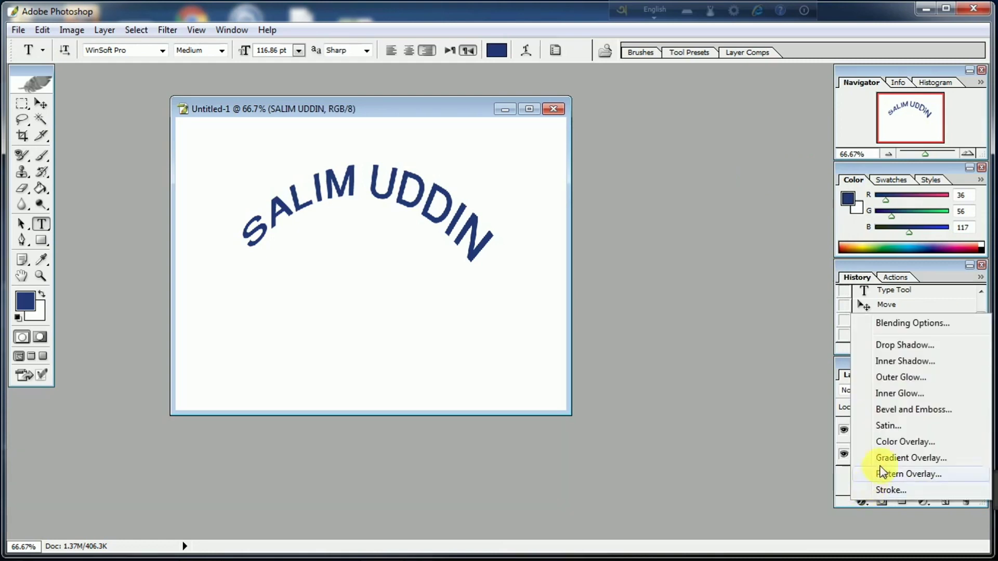
pyautogui.click(893, 413)
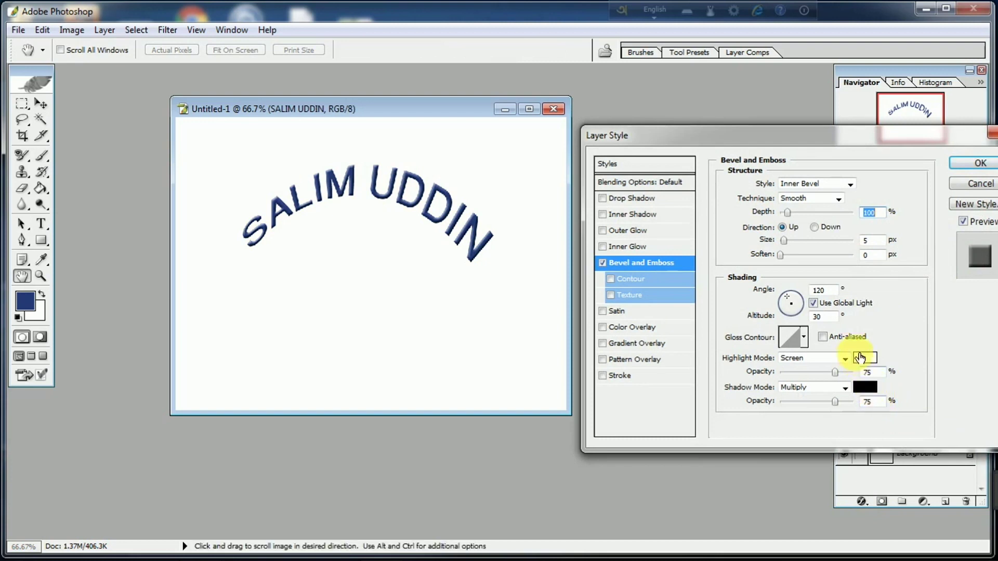
pyautogui.click(844, 183)
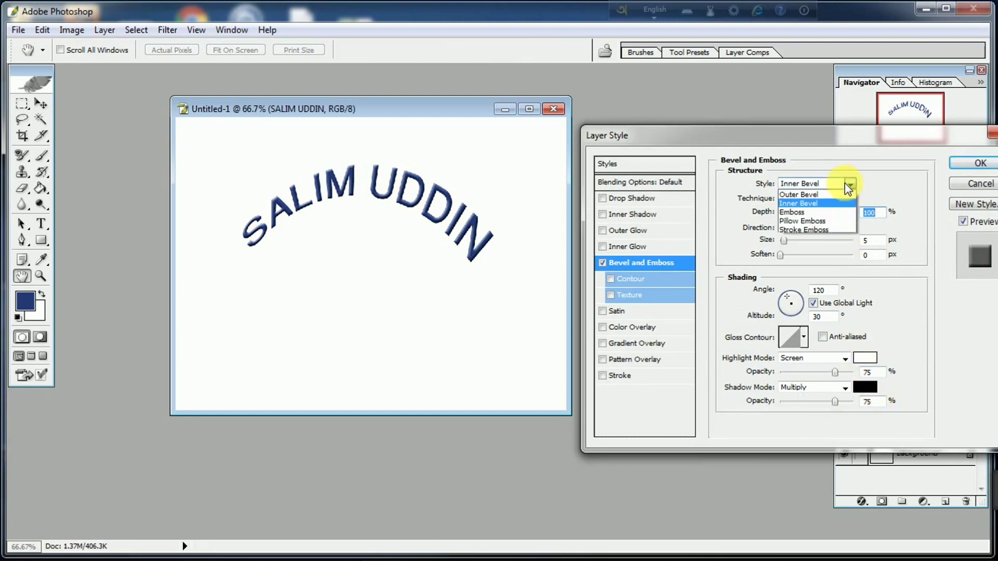
pyautogui.click(831, 214)
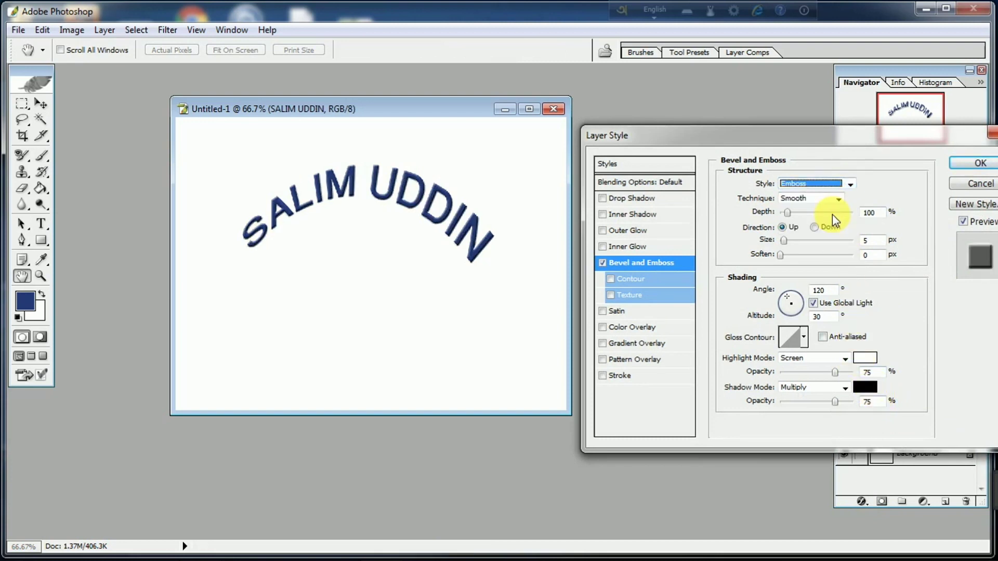
pyautogui.click(785, 242)
pyautogui.moveTo(785, 243)
pyautogui.mouseDown()
pyautogui.moveTo(795, 256)
pyautogui.moveTo(793, 233)
pyautogui.mouseUp()
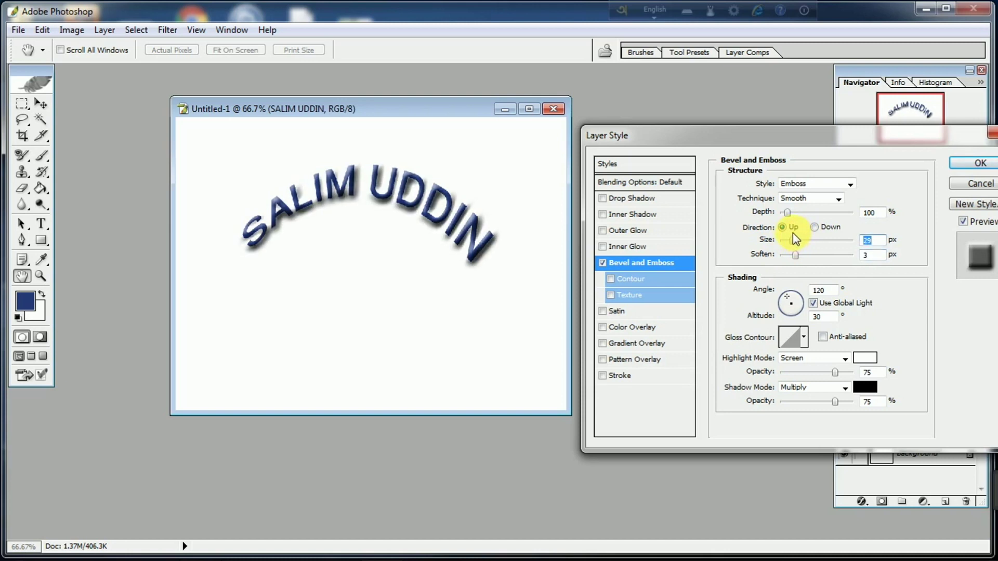
pyautogui.press('Up')
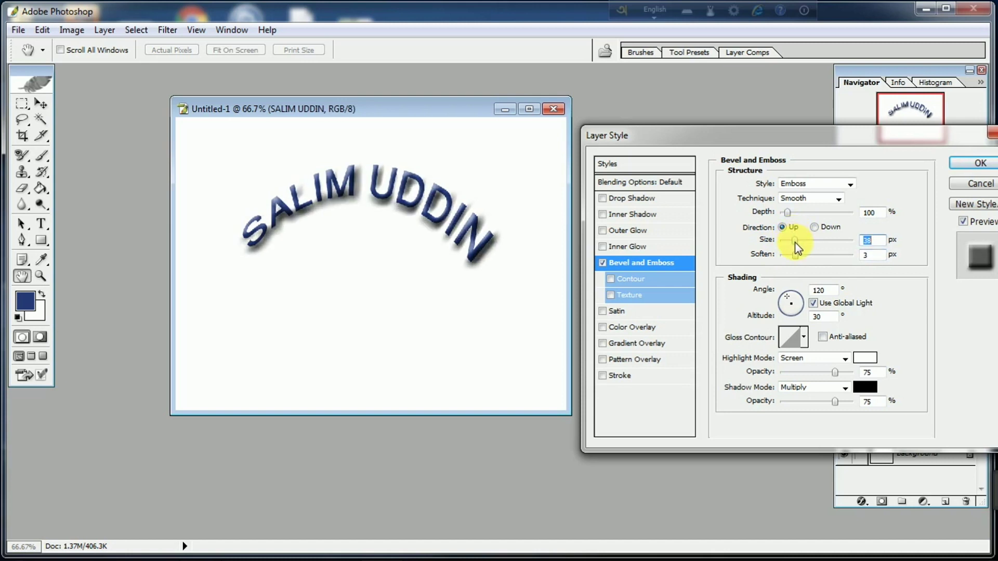
pyautogui.press('Up')
pyautogui.press('Up')
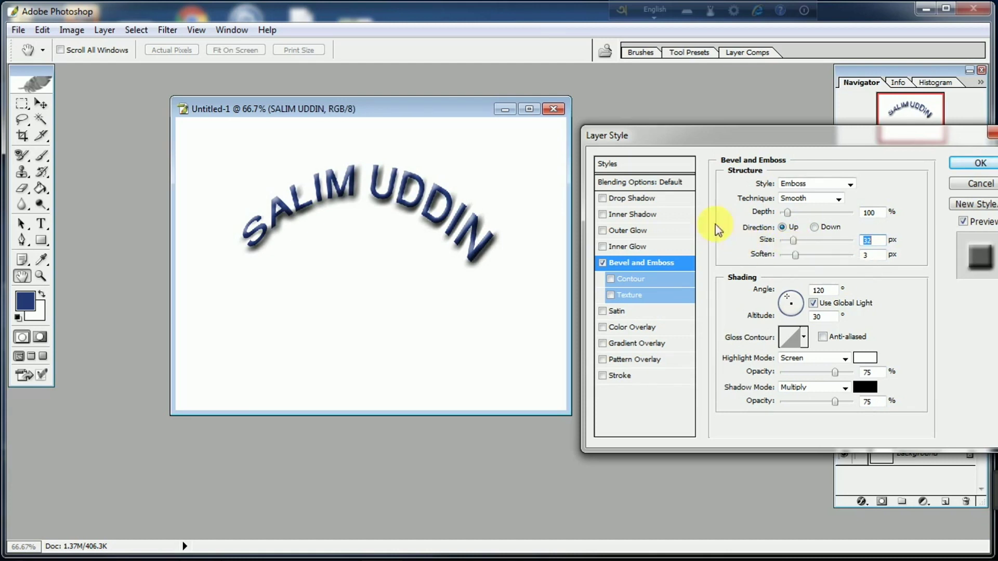
# Add a black drop shadow at about 70% opacity with a larger, softer size, and apply the effects.
pyautogui.click(658, 203)
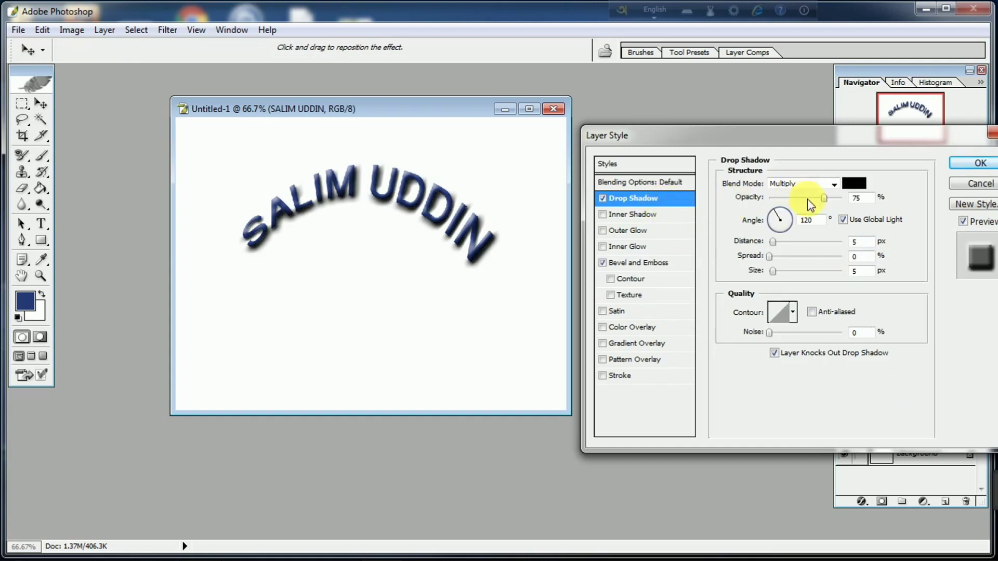
pyautogui.click(857, 185)
pyautogui.click(332, 363)
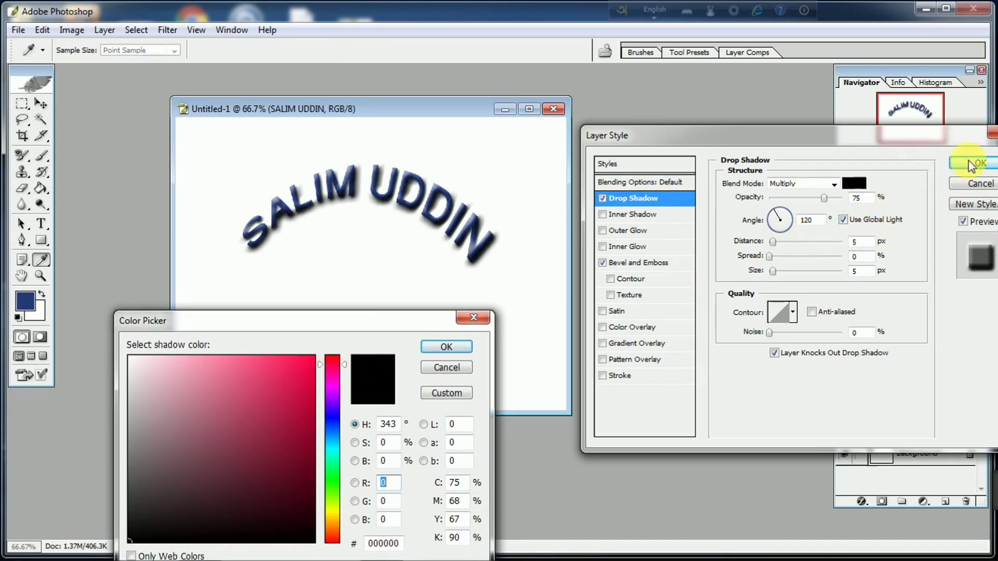
pyautogui.click(448, 348)
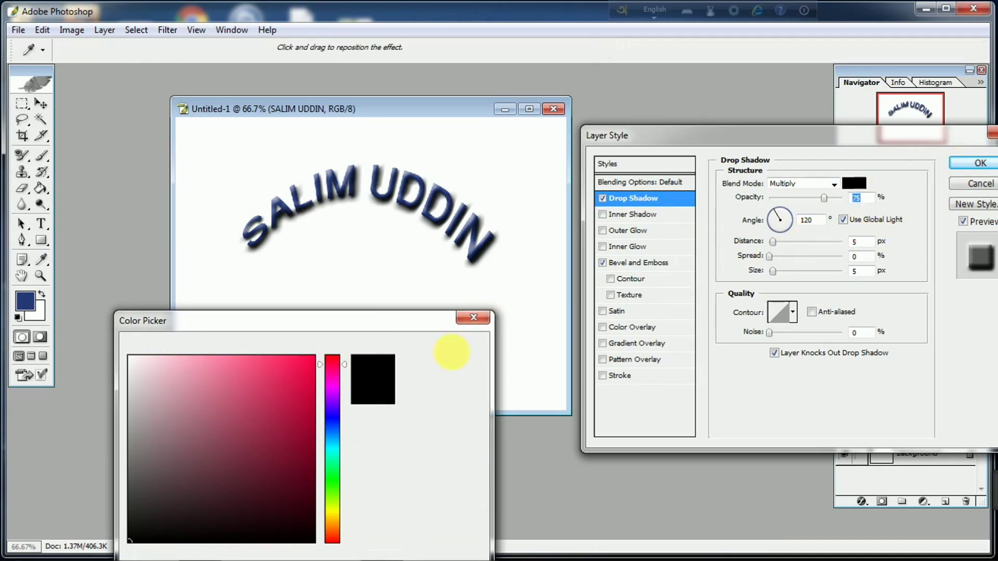
pyautogui.moveTo(824, 198)
pyautogui.mouseDown()
pyautogui.moveTo(834, 199)
pyautogui.moveTo(803, 197)
pyautogui.moveTo(820, 198)
pyautogui.mouseUp()
pyautogui.moveTo(772, 270); pyautogui.dragTo(781, 272)
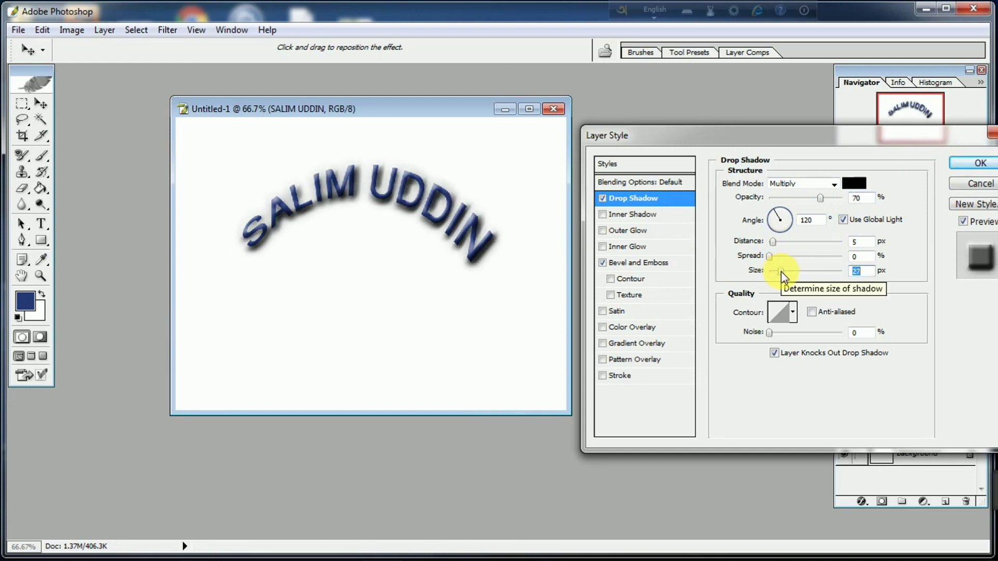
pyautogui.click(979, 163)
pyautogui.click(41, 103)
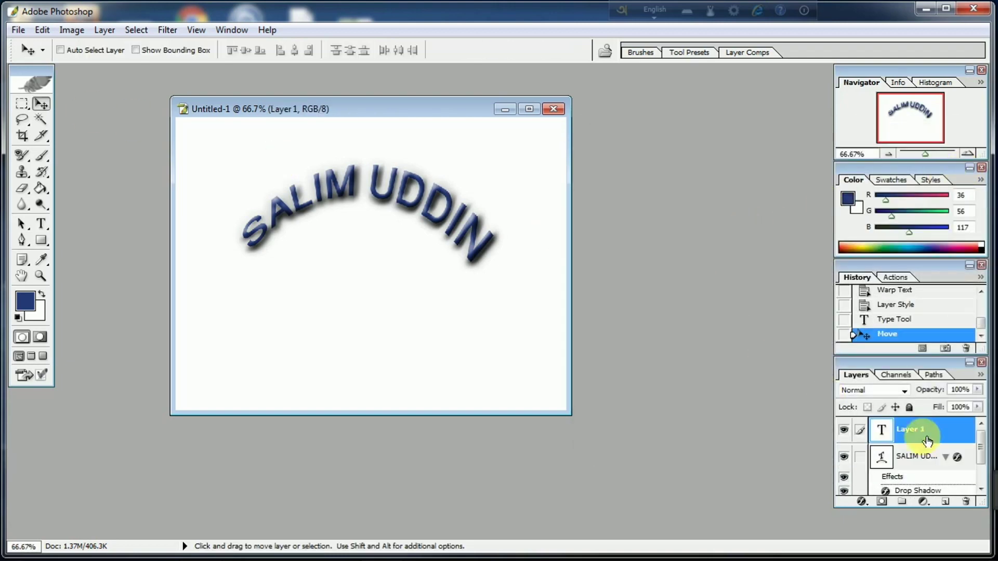
pyautogui.click(941, 461)
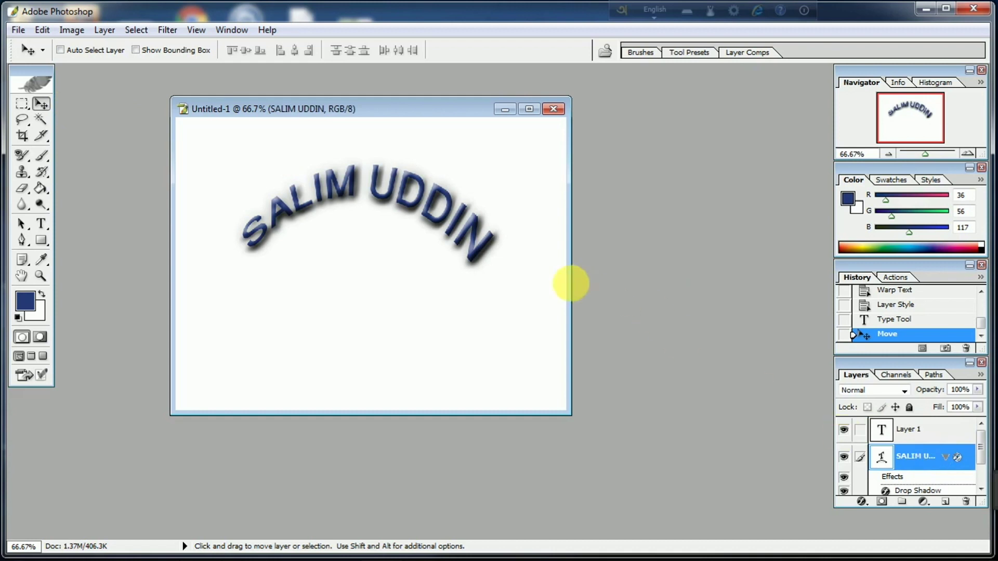
pyautogui.click(41, 223)
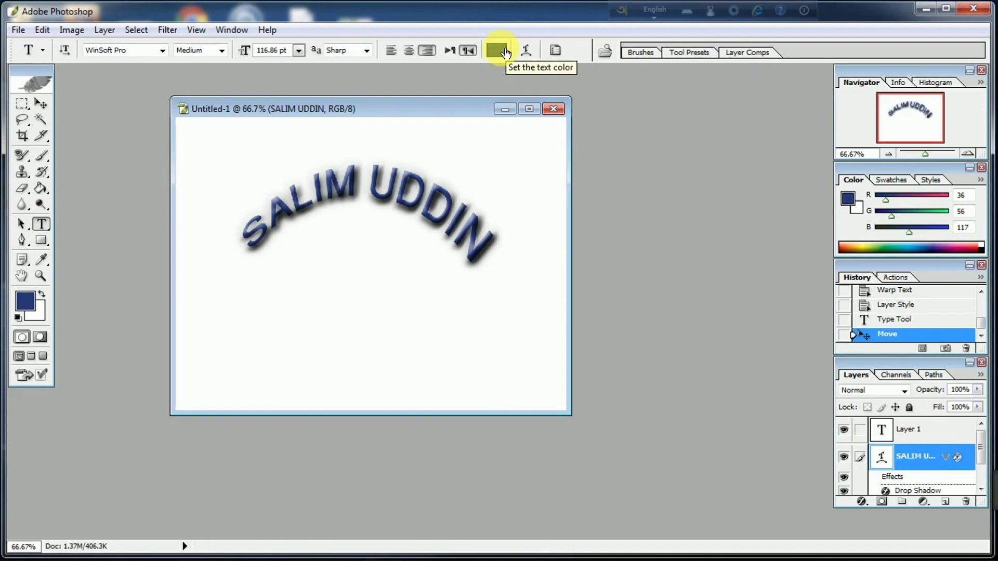
pyautogui.click(498, 50)
pyautogui.click(337, 365)
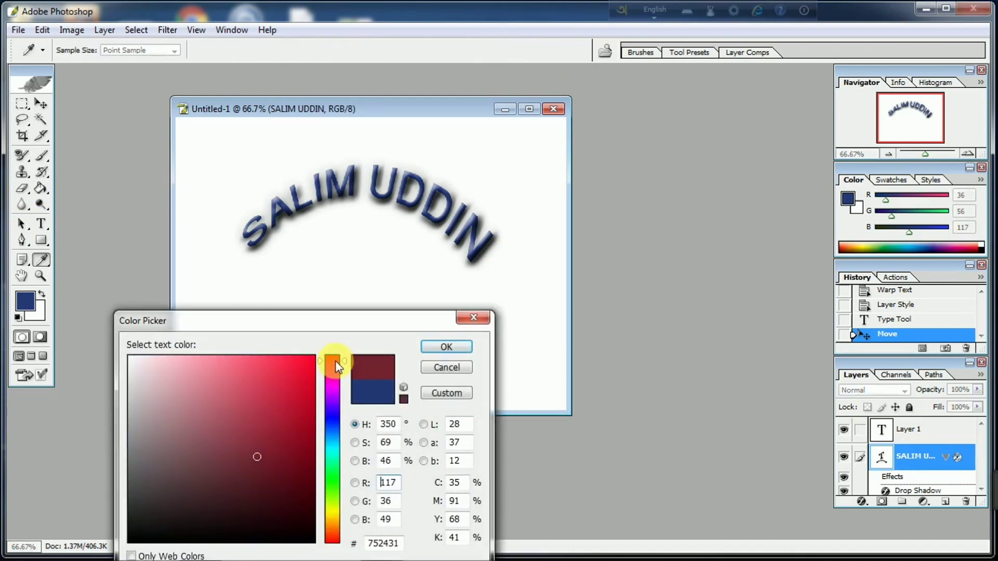
pyautogui.click(332, 453)
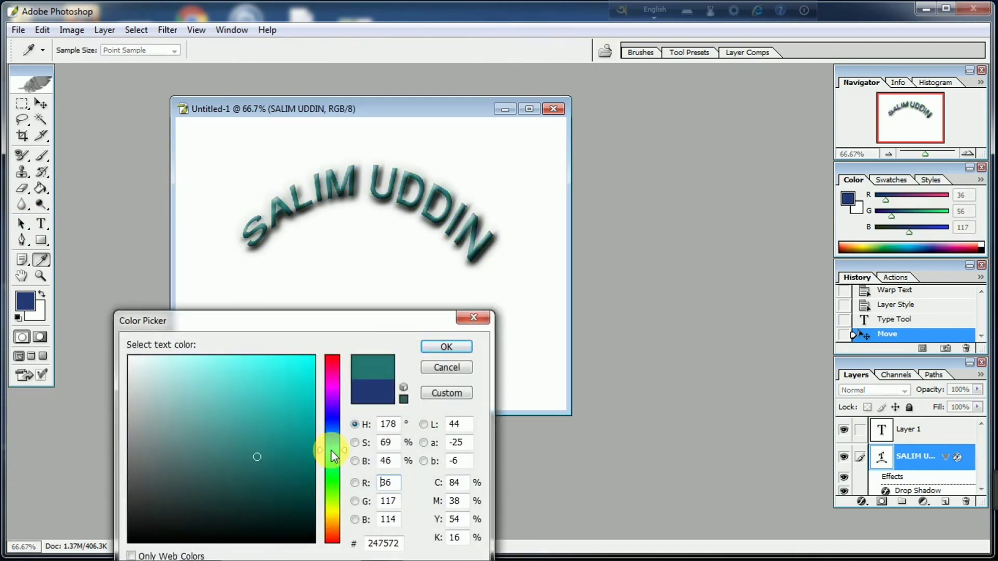
pyautogui.click(330, 507)
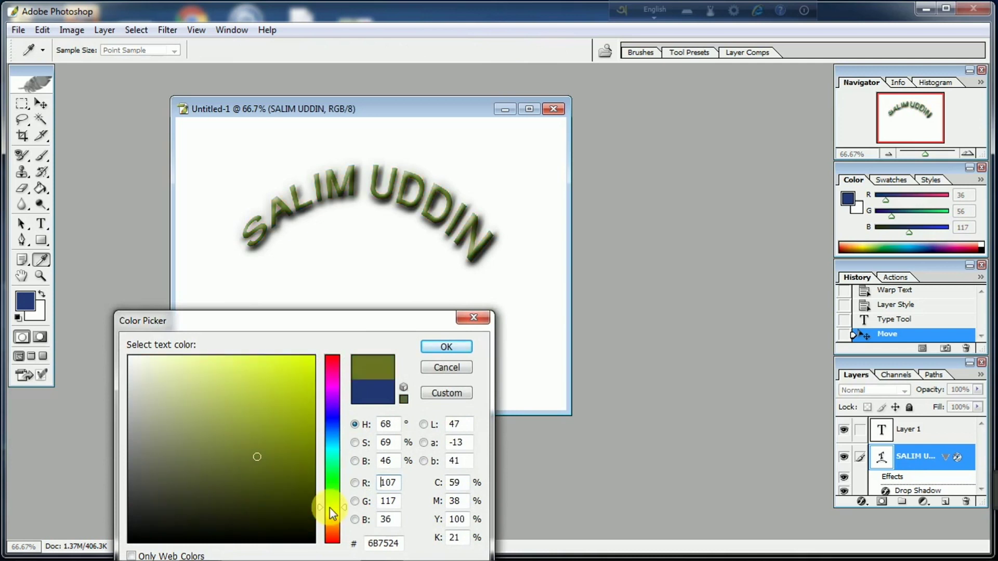
pyautogui.click(331, 465)
pyautogui.click(450, 346)
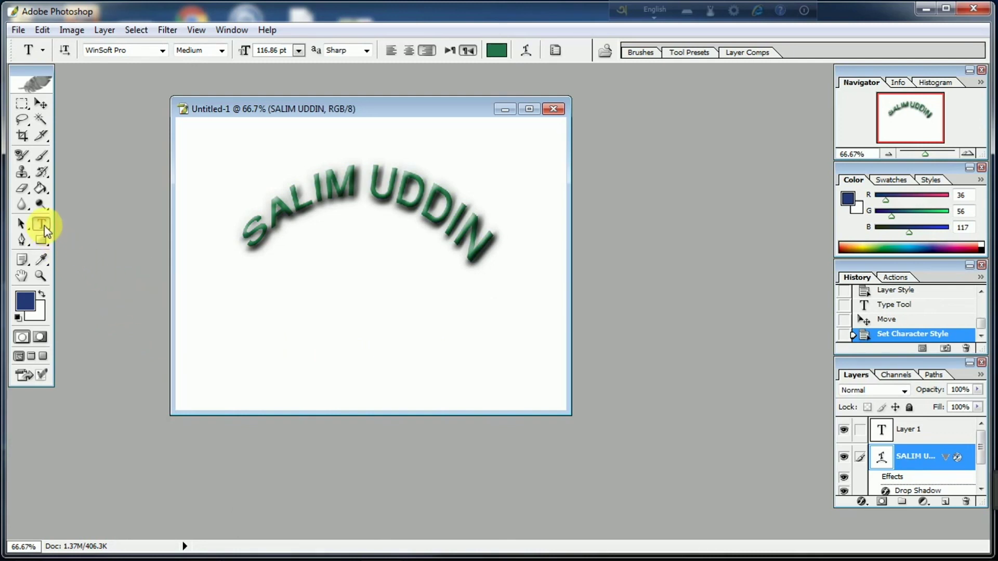
# Add a 10 px yellow Stroke layer effect to the arched lettering and apply it.
pyautogui.press('v')
pyautogui.click(861, 501)
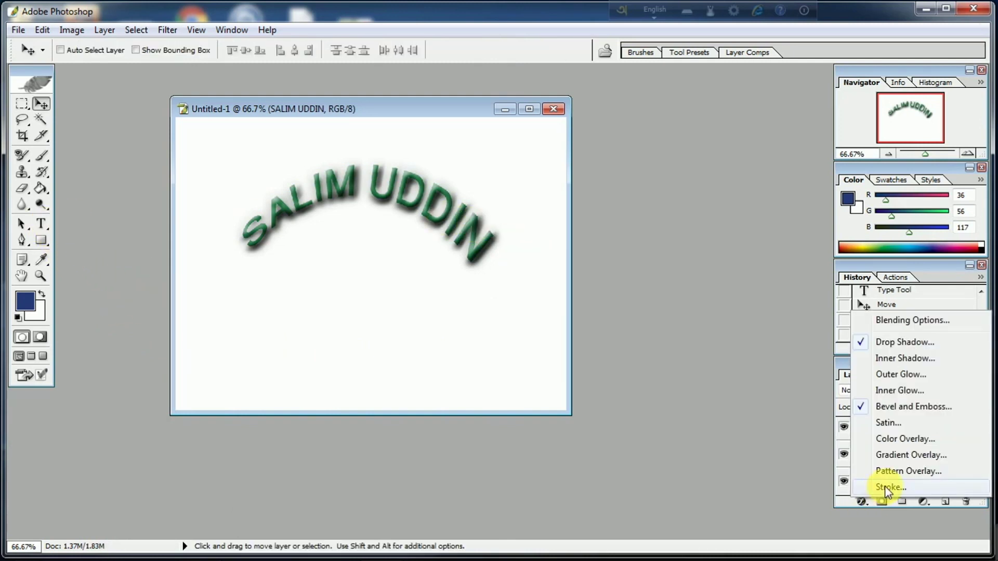
pyautogui.click(885, 485)
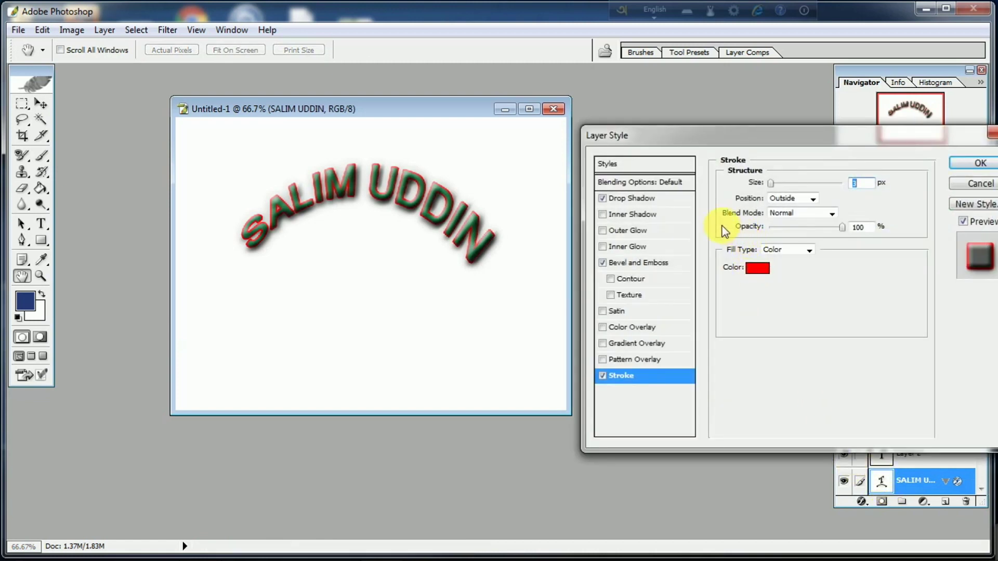
pyautogui.moveTo(773, 184)
pyautogui.mouseDown()
pyautogui.moveTo(793, 183)
pyautogui.moveTo(778, 181)
pyautogui.mouseUp()
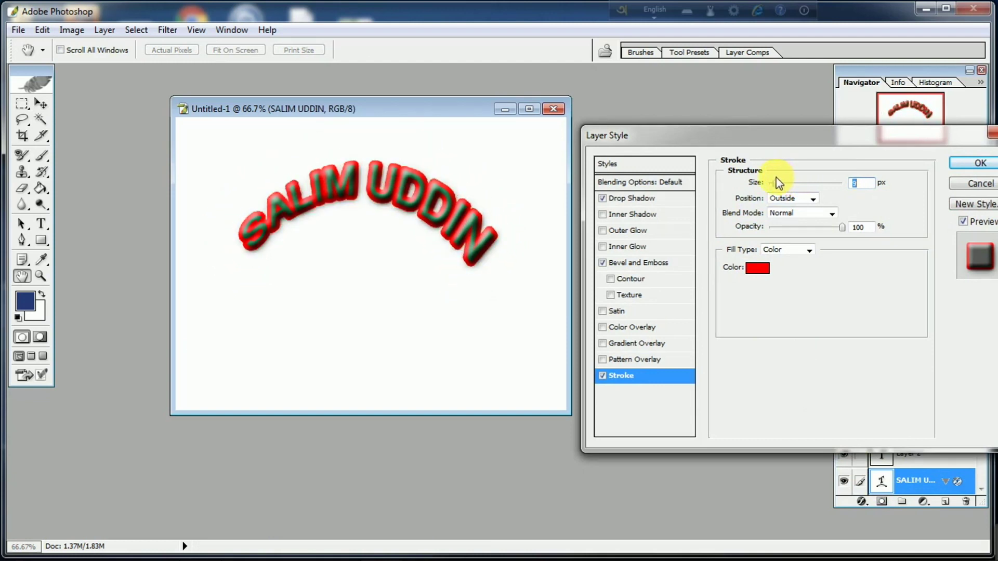
pyautogui.moveTo(776, 177); pyautogui.dragTo(776, 180)
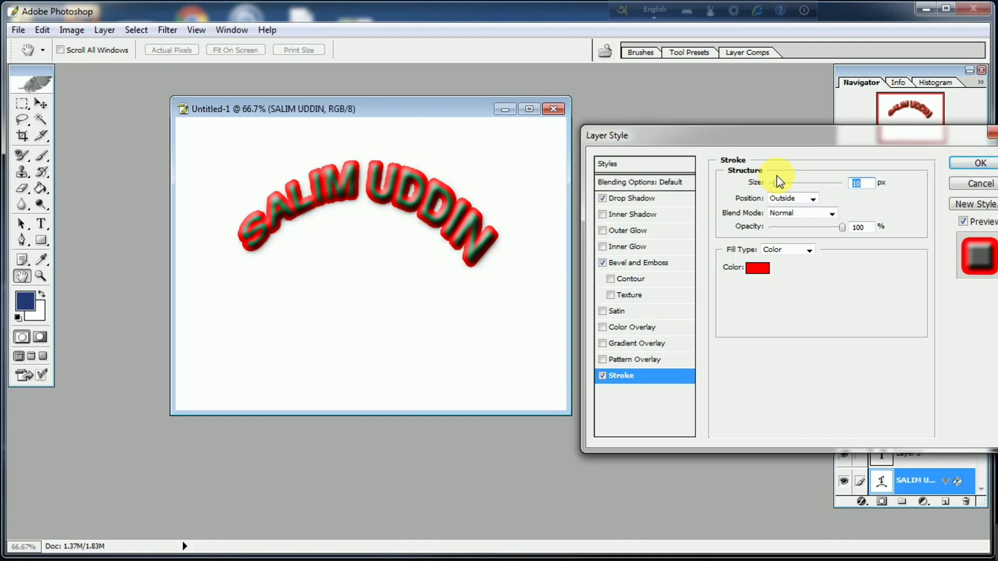
pyautogui.click(757, 267)
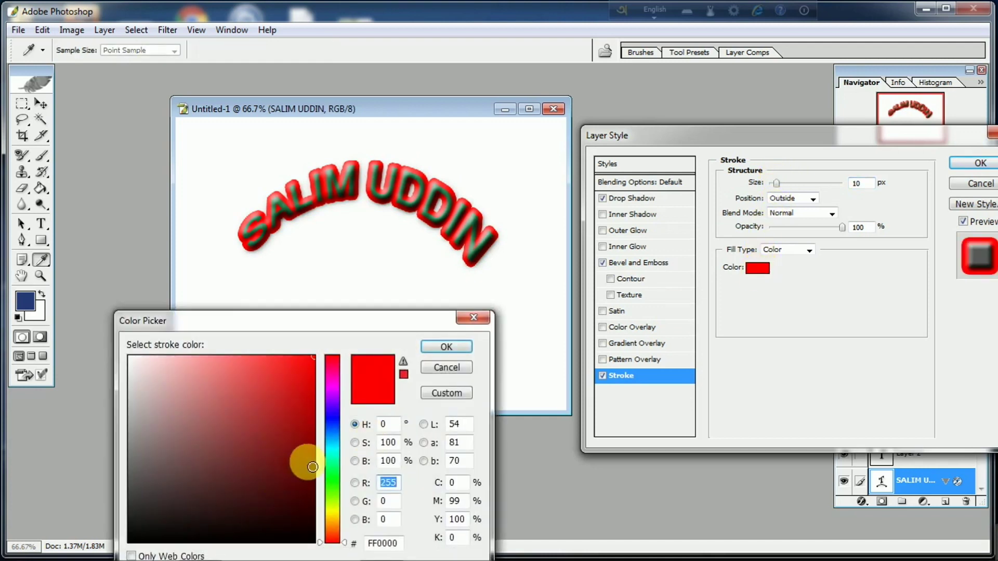
pyautogui.click(335, 448)
pyautogui.click(332, 481)
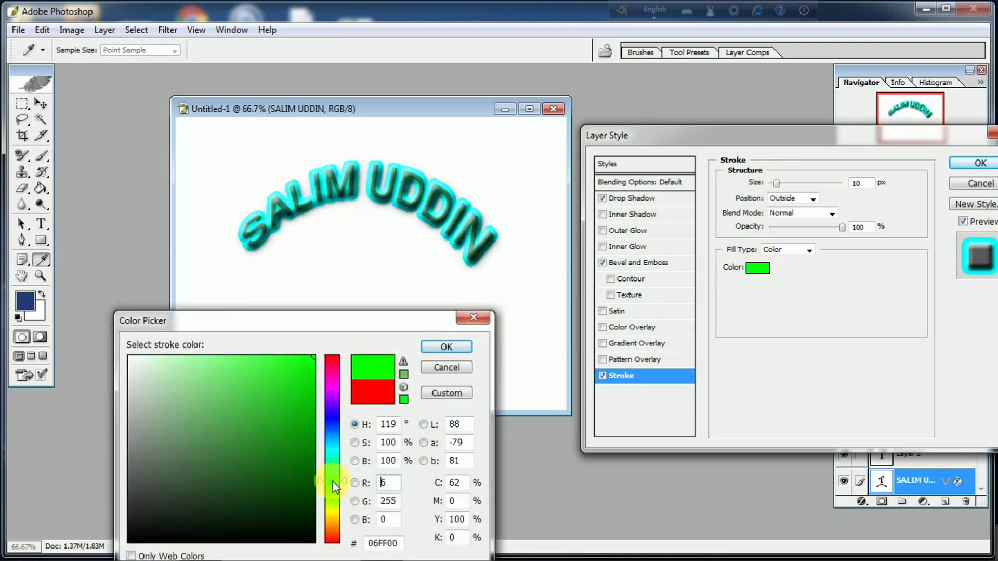
pyautogui.click(333, 513)
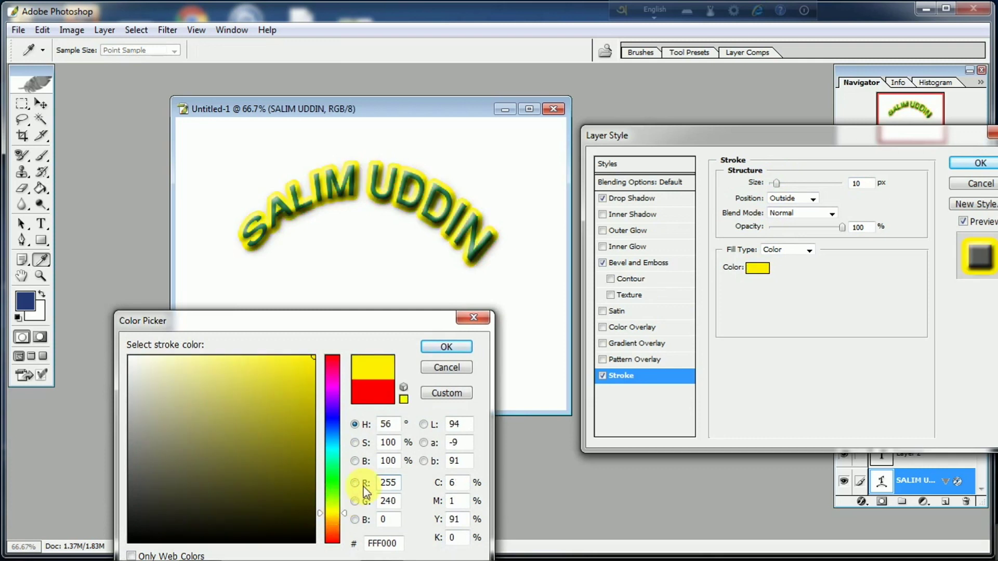
pyautogui.click(446, 346)
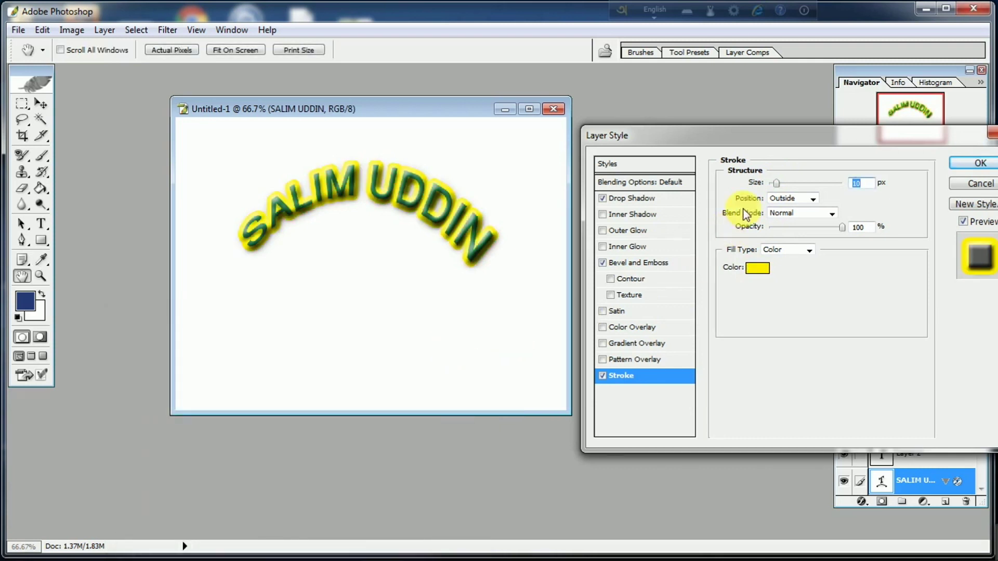
pyautogui.press('Return')
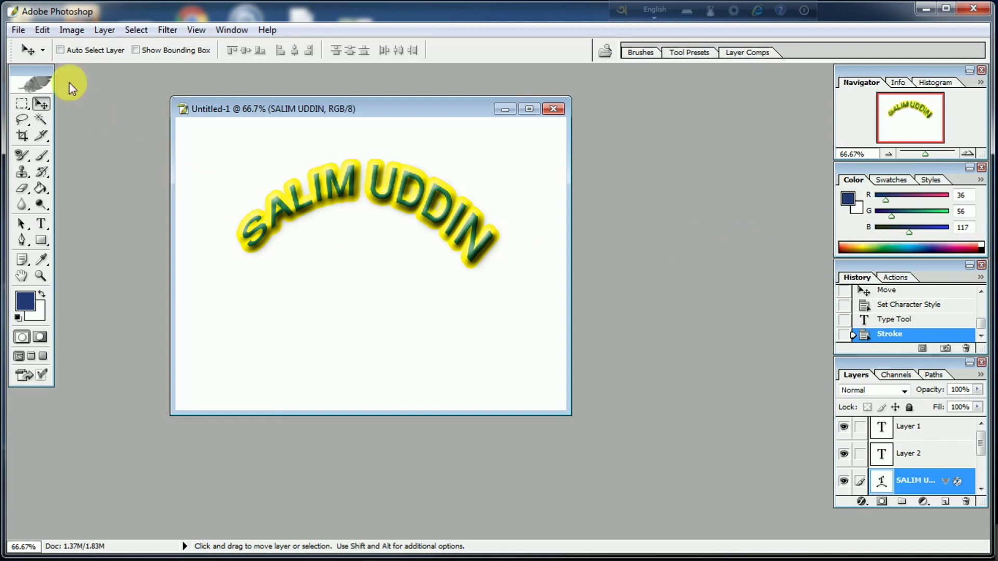
# Start Save As with JPEG format and the Desktop as the save location.
pyautogui.click(19, 30)
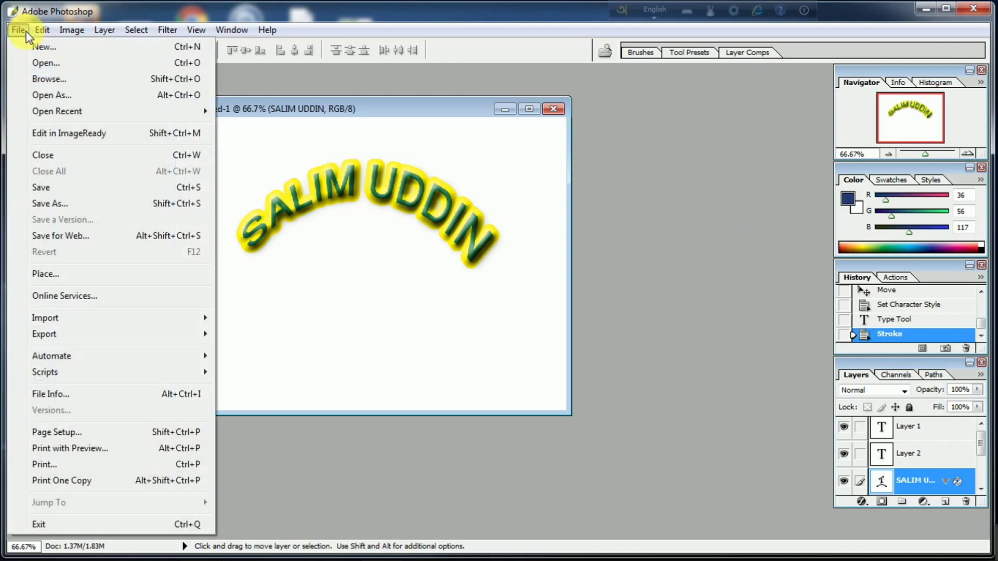
pyautogui.click(83, 210)
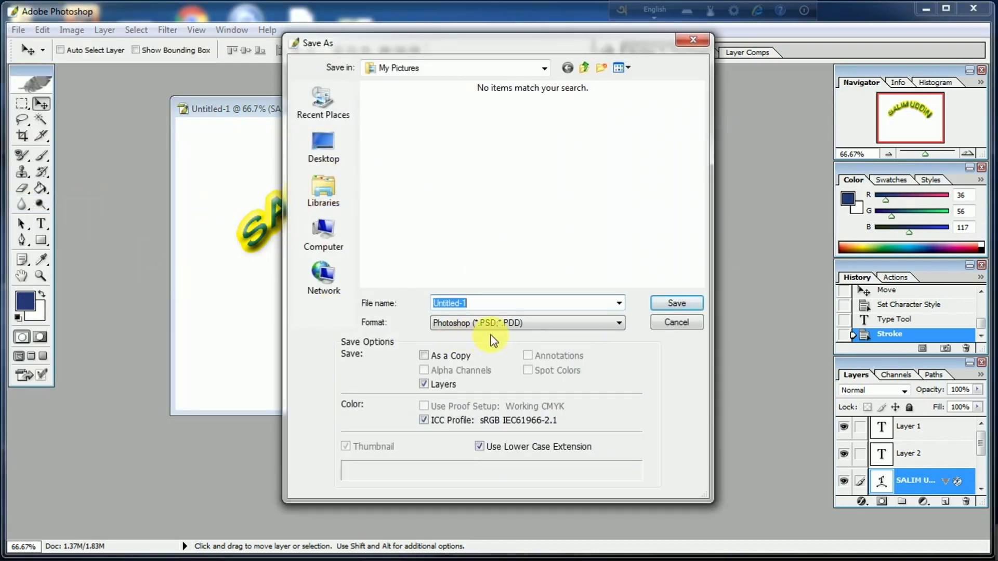
pyautogui.click(506, 323)
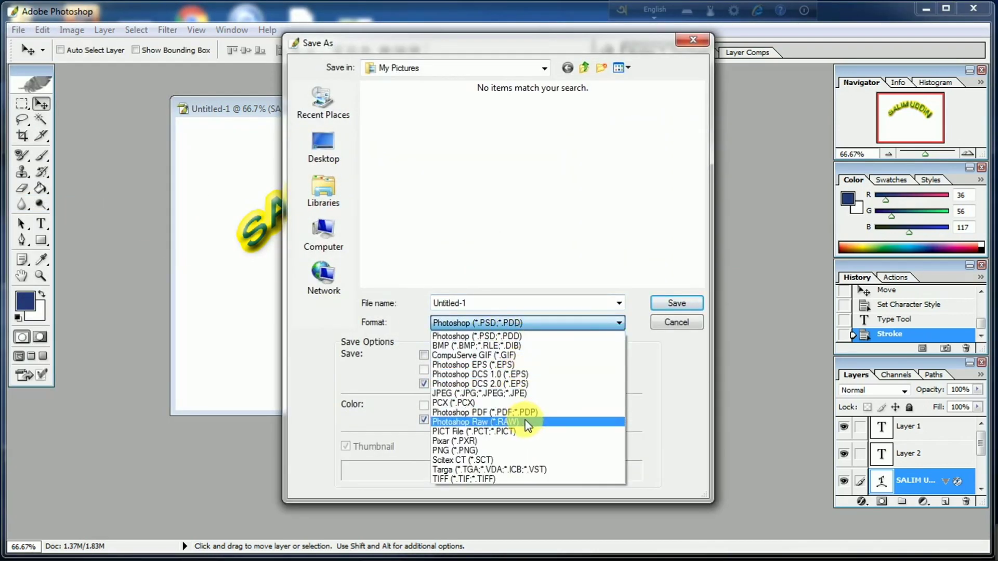
pyautogui.click(502, 393)
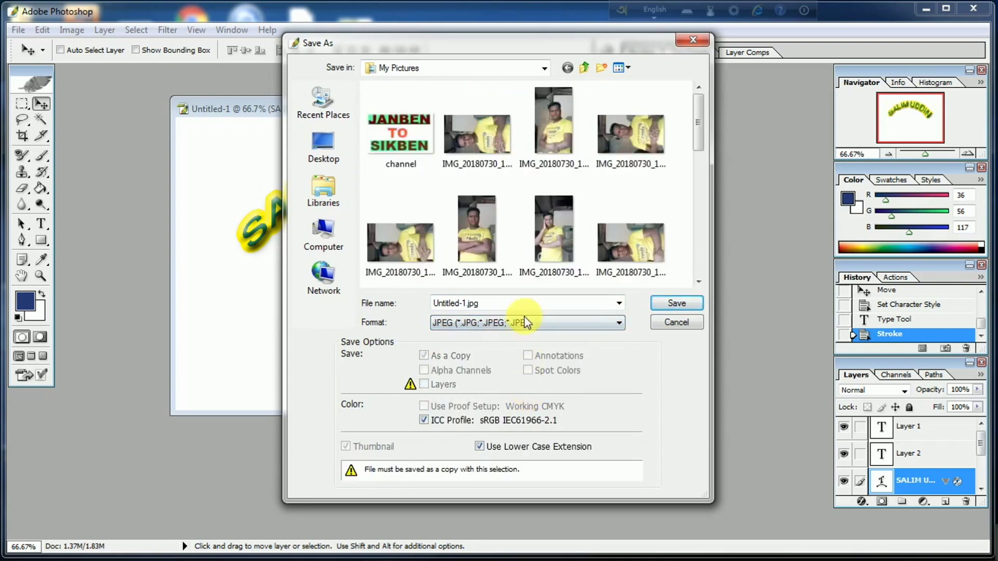
pyautogui.doubleClick(511, 303)
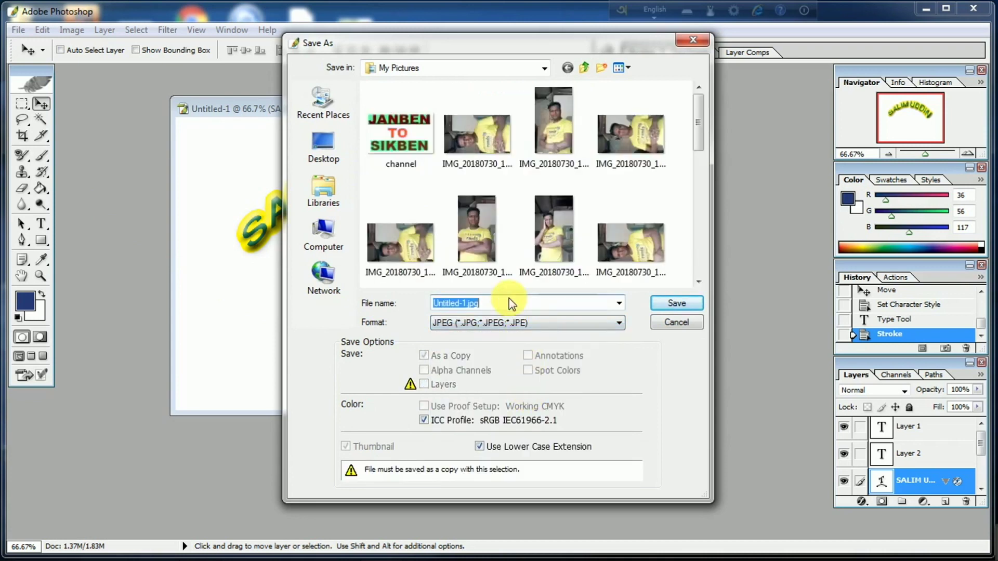
pyautogui.click(336, 155)
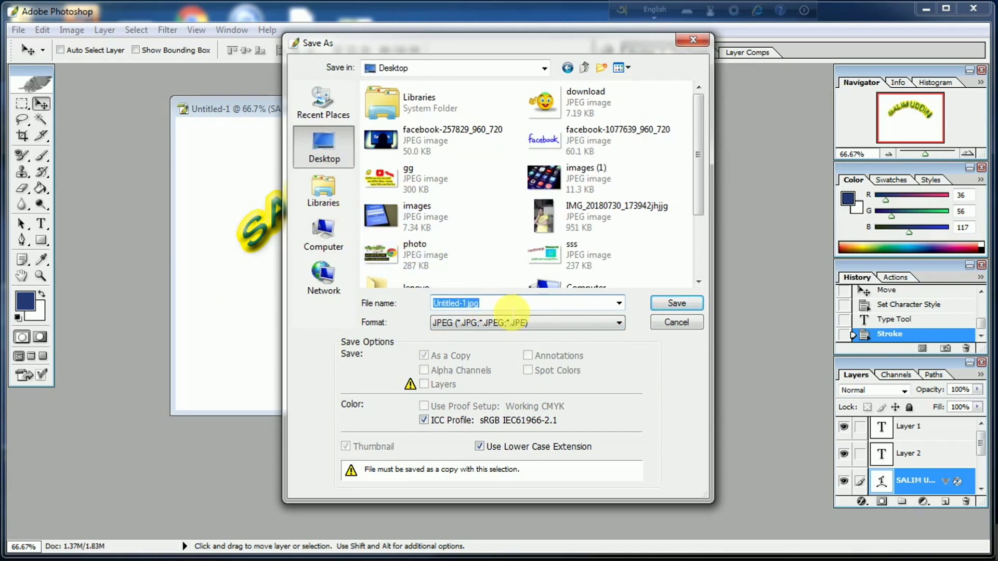
# Name the file FDFG, save it, and accept maximum JPEG quality.
pyautogui.click(505, 307)
pyautogui.press('BackSpace')
pyautogui.press('BackSpace')
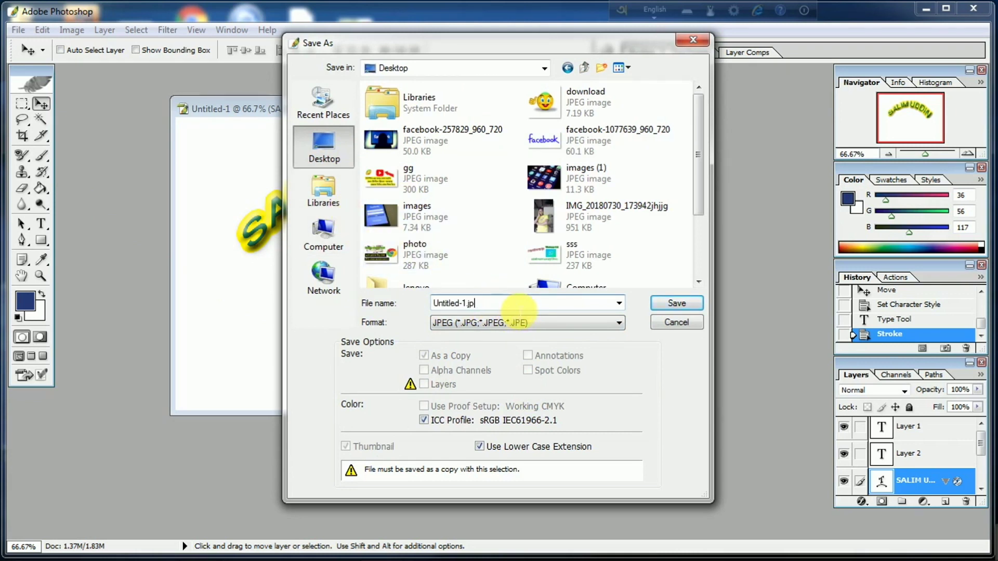
pyautogui.press('BackSpace')
pyautogui.press('BackSpace')
pyautogui.press('BackSpace')
pyautogui.press('BackSpace')
pyautogui.press('BackSpace')
pyautogui.press('BackSpace')
pyautogui.write('FDFG')
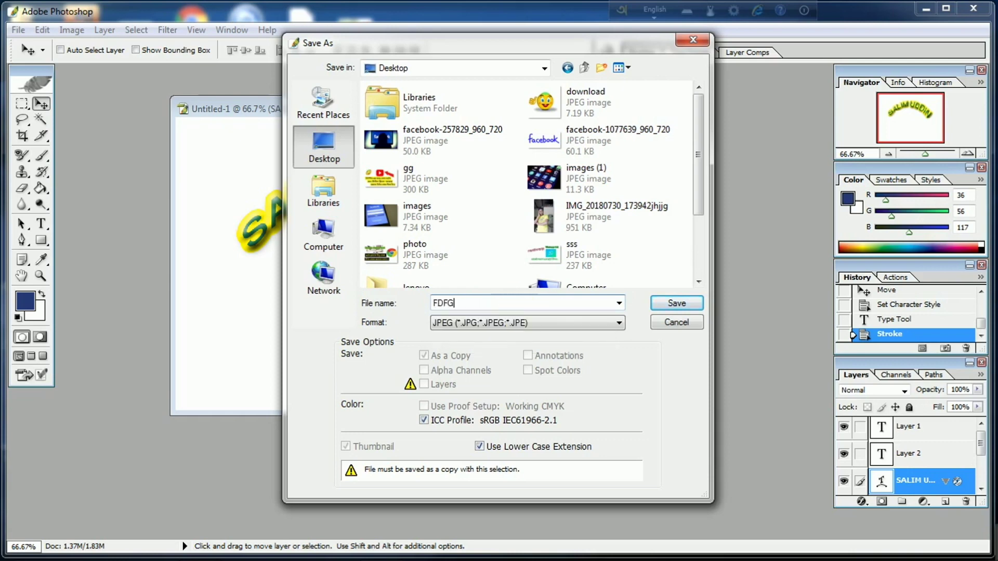
pyautogui.click(677, 303)
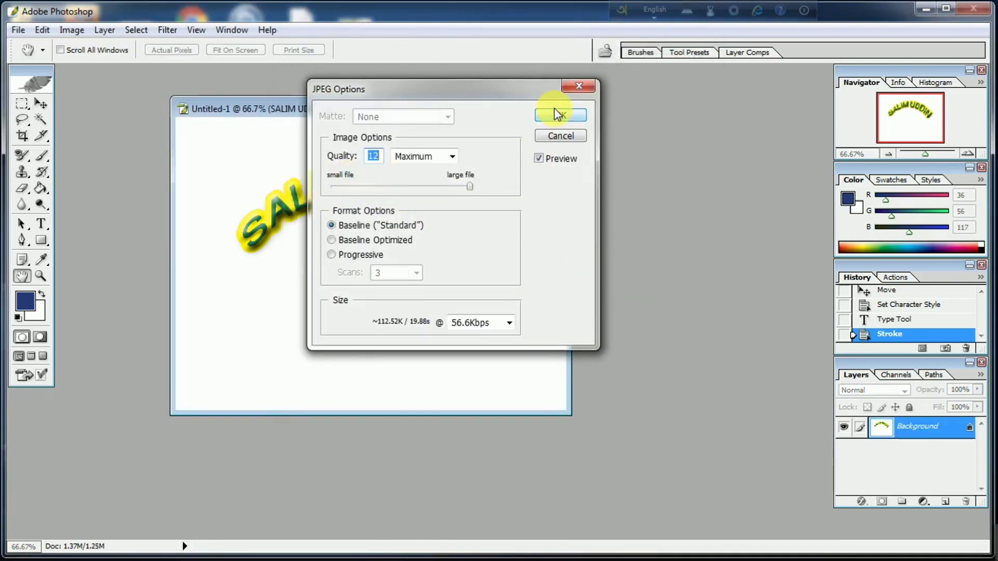
pyautogui.click(555, 114)
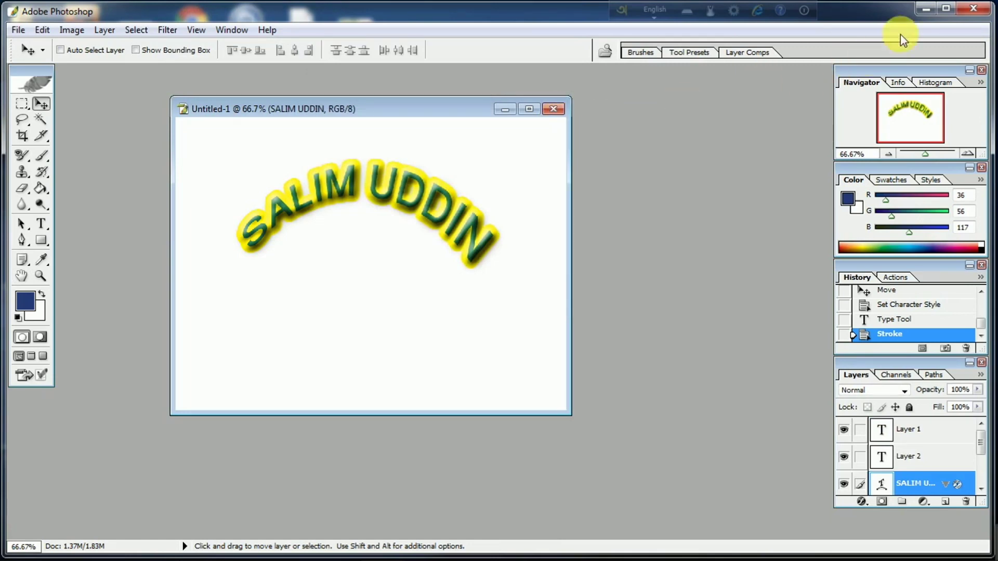
# Minimize Photoshop and bring up the context menu for the FDFG image on the desktop.
pyautogui.click(927, 10)
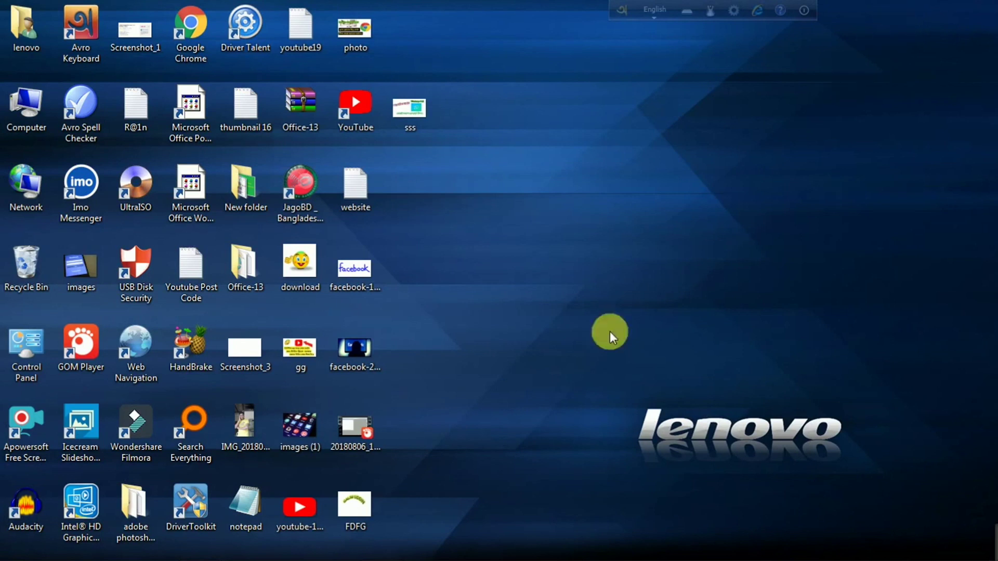
pyautogui.rightClick(366, 501)
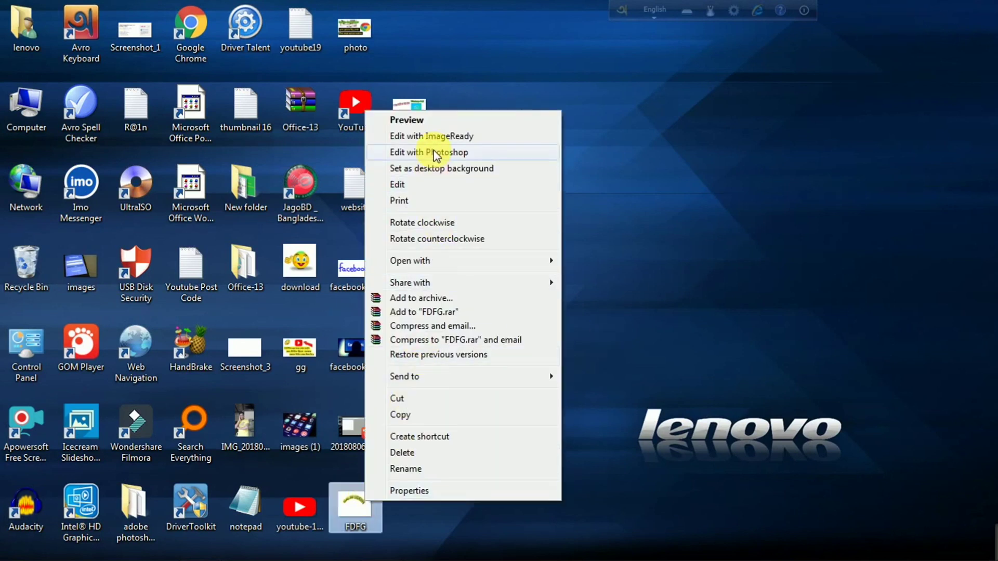
pyautogui.moveTo(464, 261)
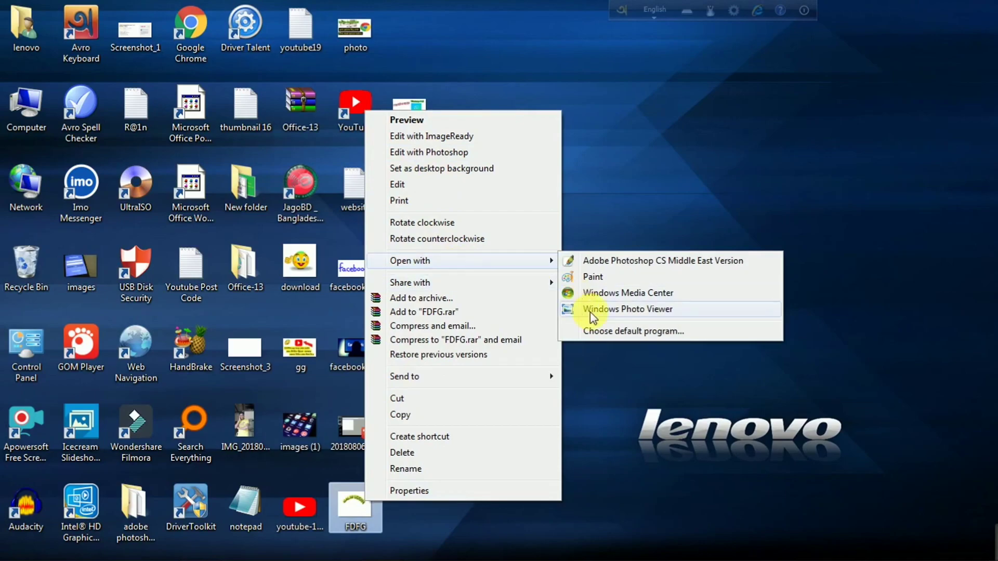
# Open the FDFG image in Windows Photo Viewer via Open with.
pyautogui.click(592, 311)
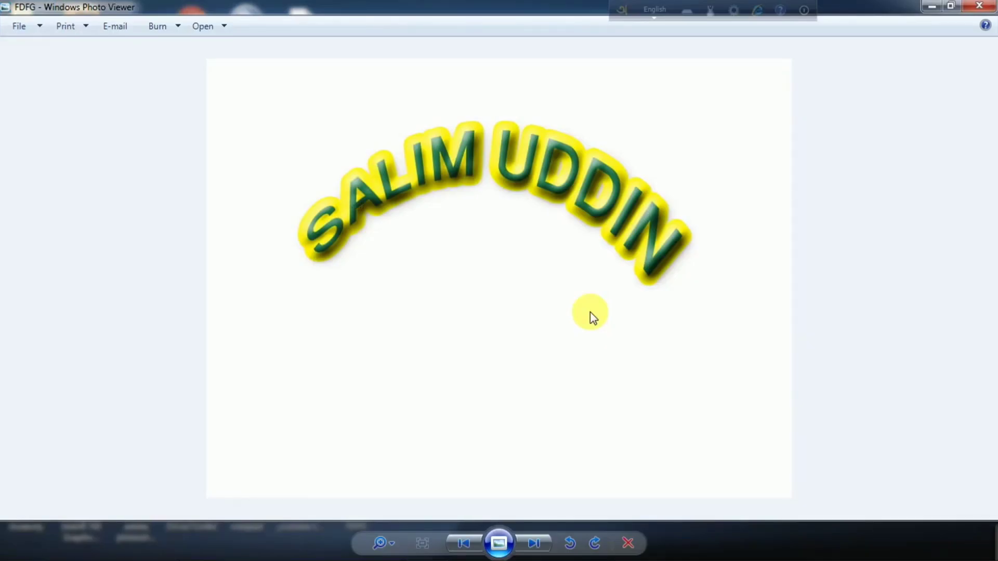